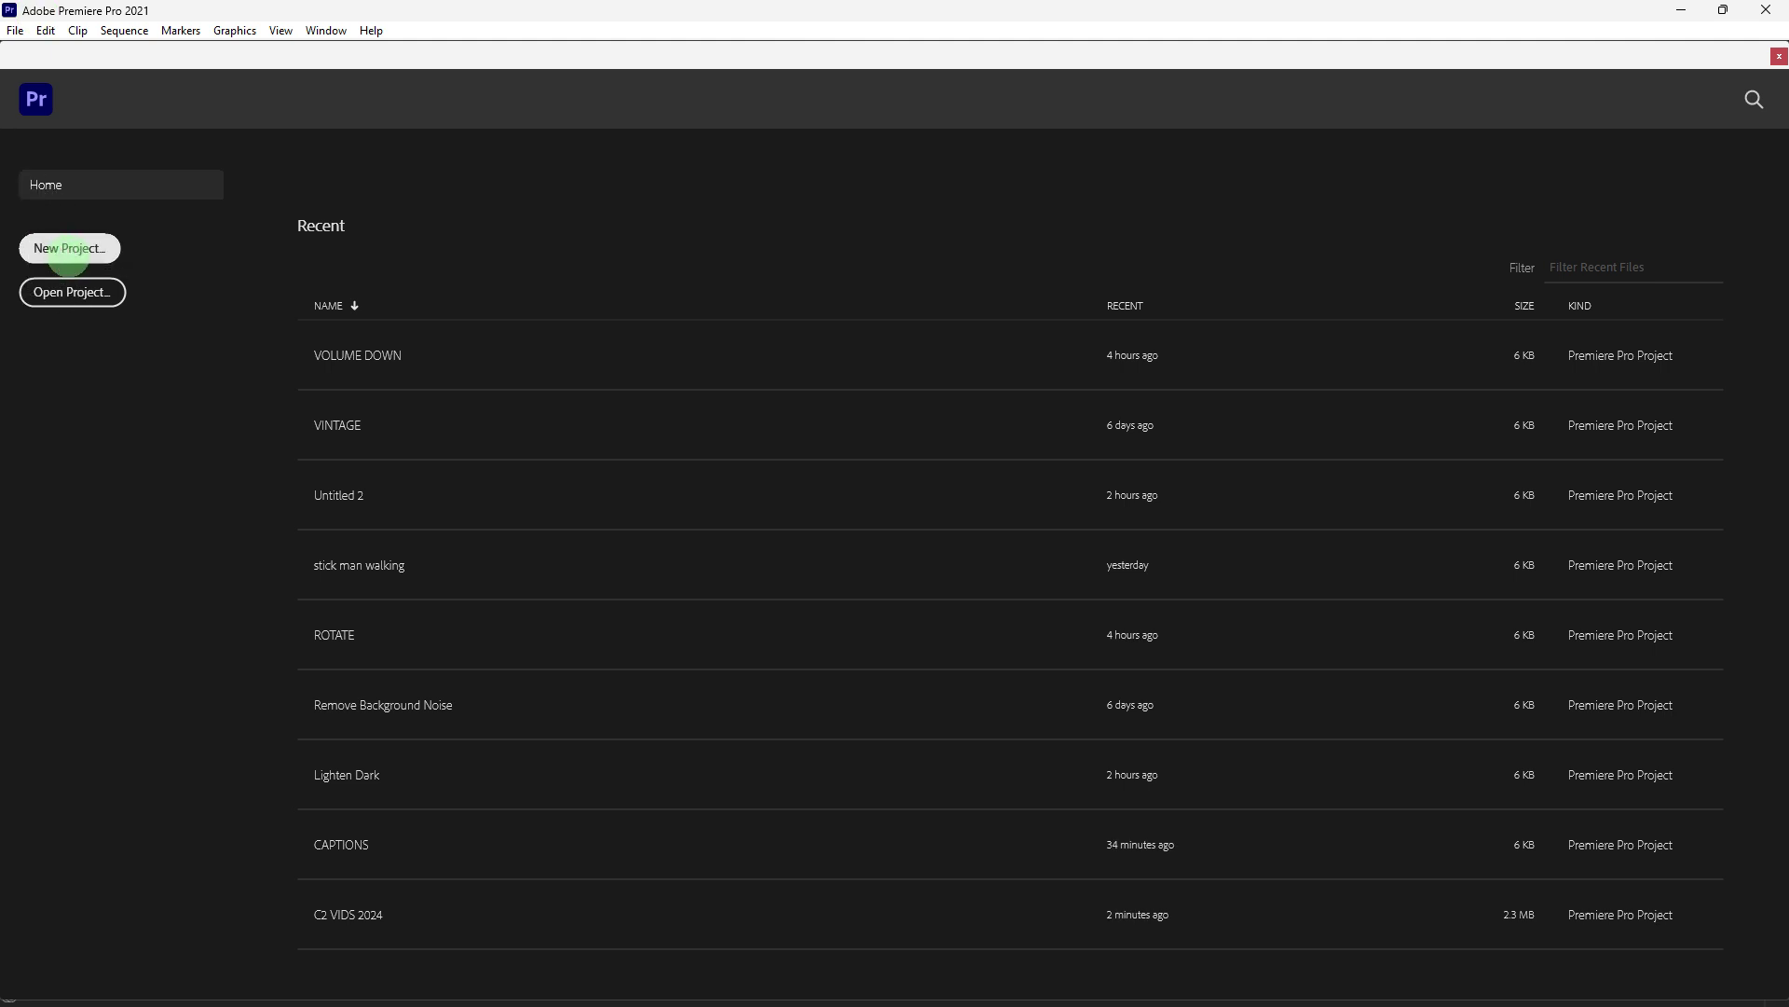
Step: Create a new project named TIKTOK and start a new sequence from File > New
{"action": "left_click", "coordinate": [68, 250]}
{"action": "type", "text": "TIKTOK"}
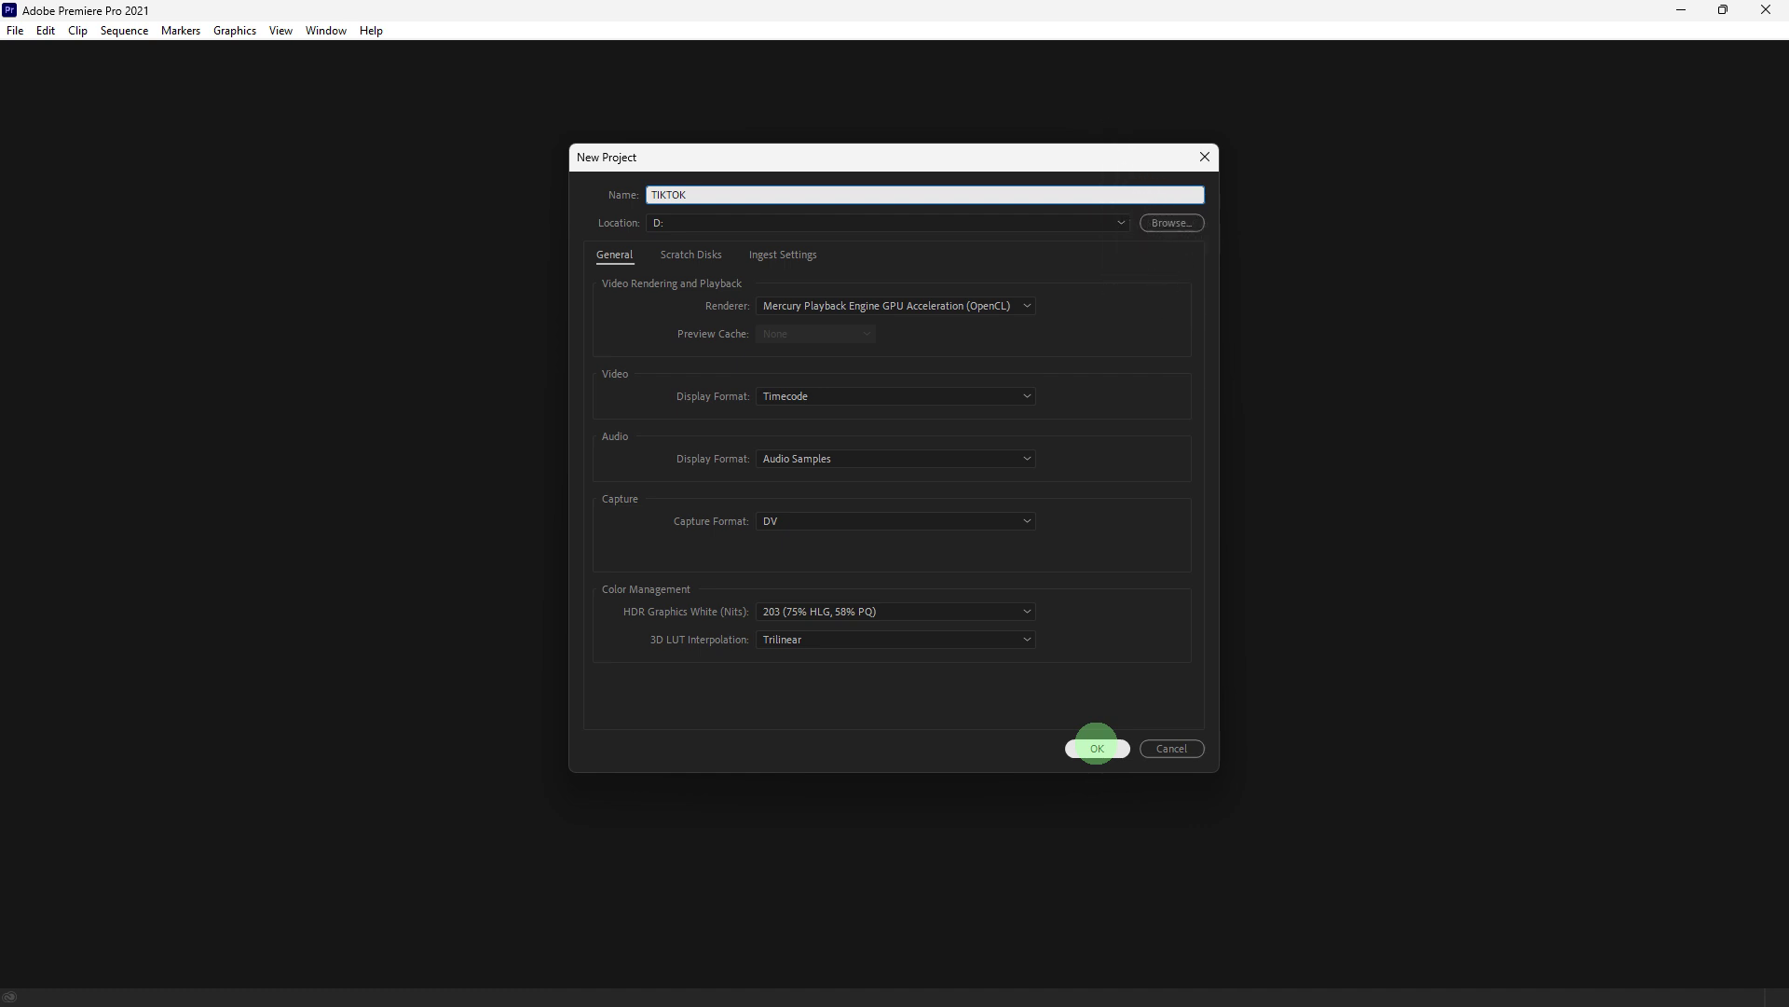
{"action": "left_click", "coordinate": [1097, 748]}
{"action": "left_click", "coordinate": [15, 30]}
{"action": "mouse_move", "coordinate": [46, 51]}
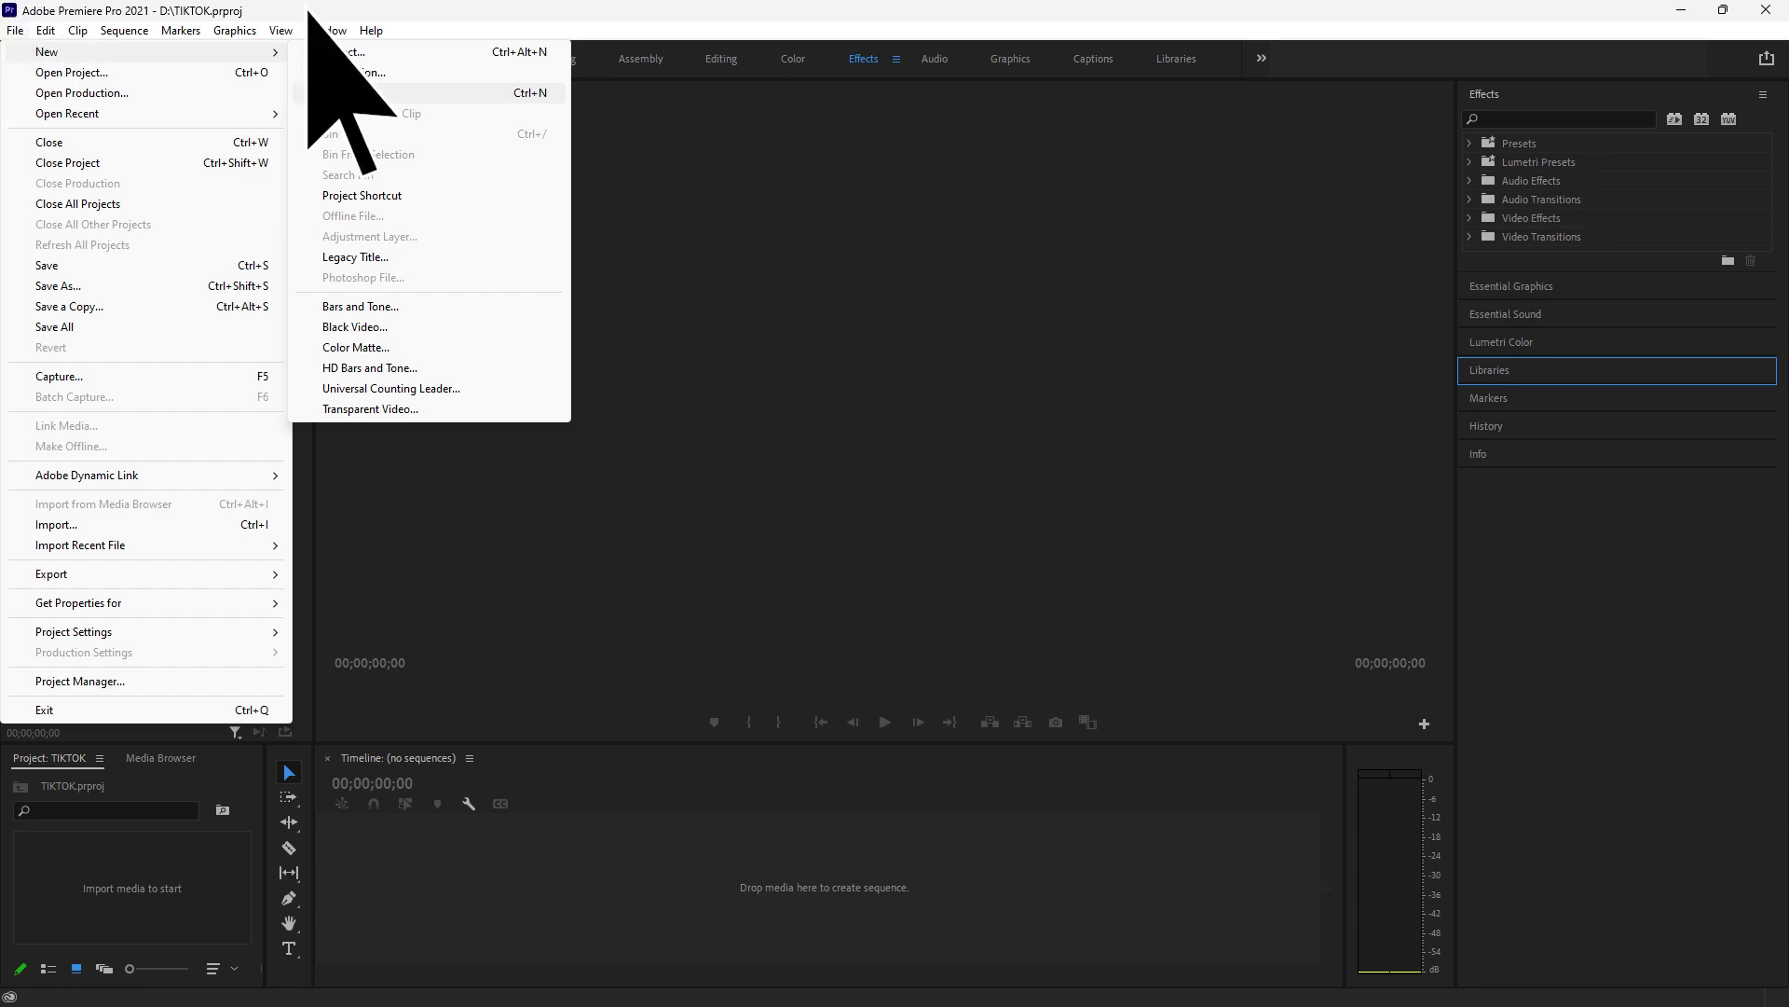
Step: Configure a DSLR 1080p30-based sequence with a 1080x1920 frame size, named TIKTOK VIDEO
{"action": "left_click", "coordinate": [350, 92]}
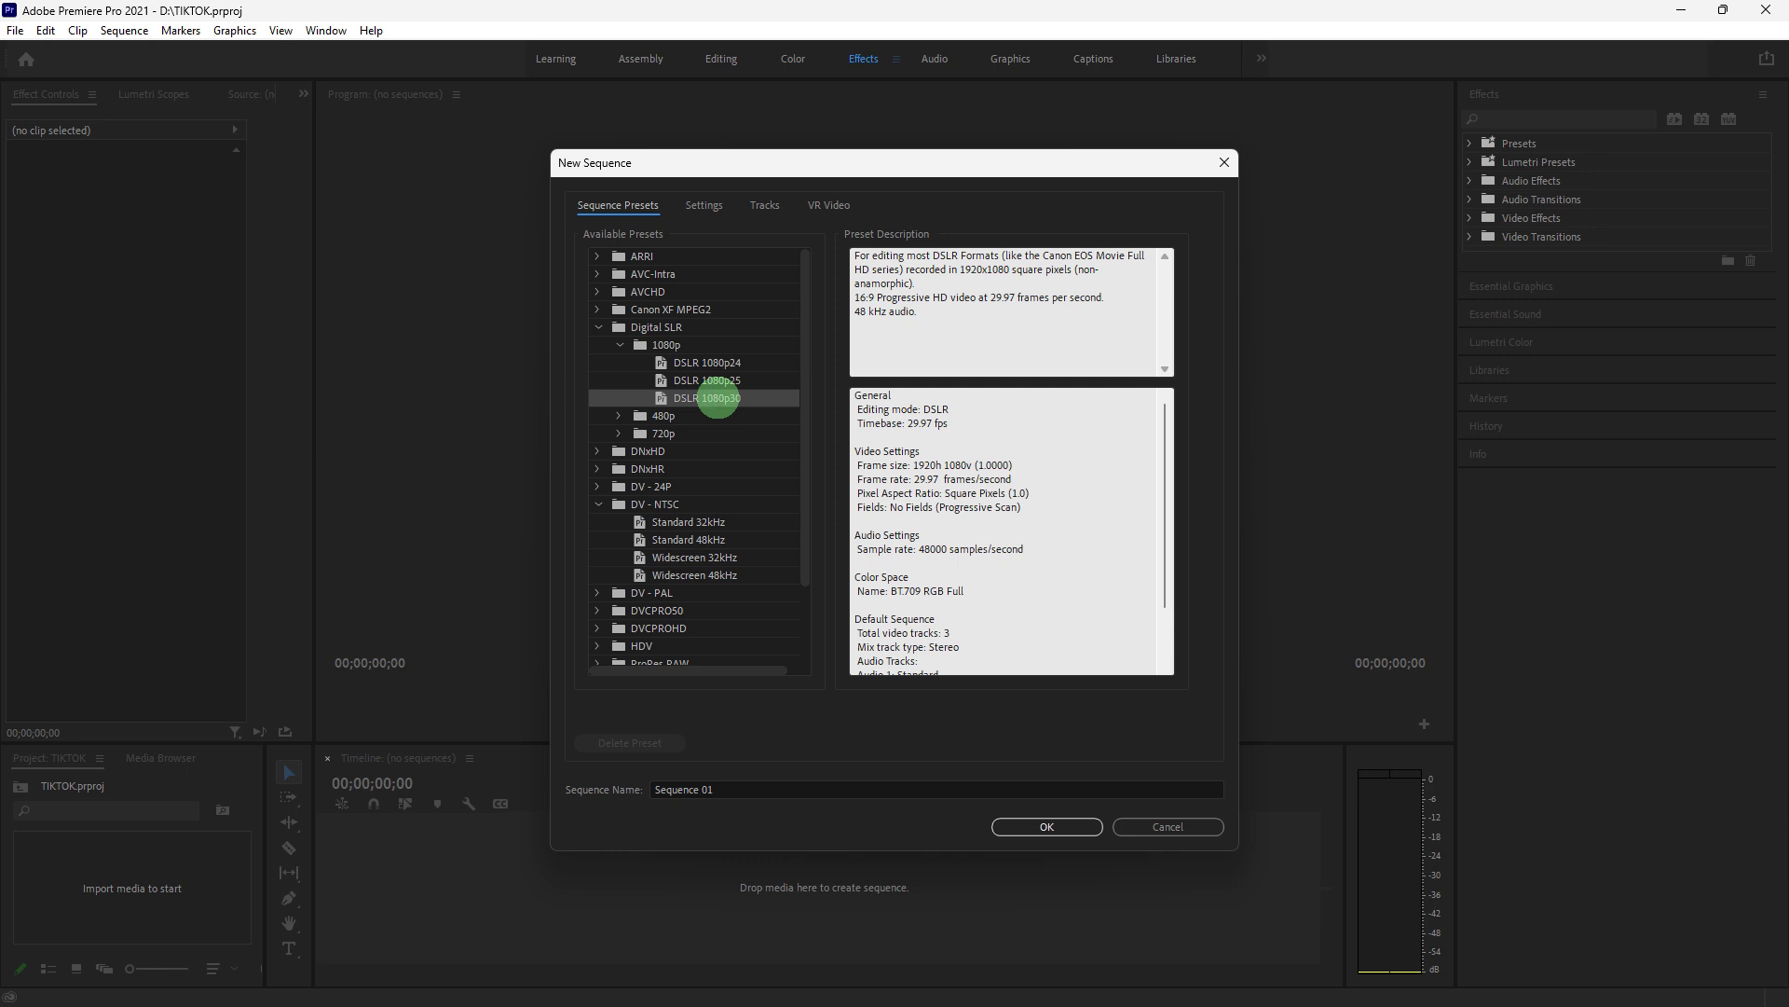
{"action": "left_click", "coordinate": [704, 205]}
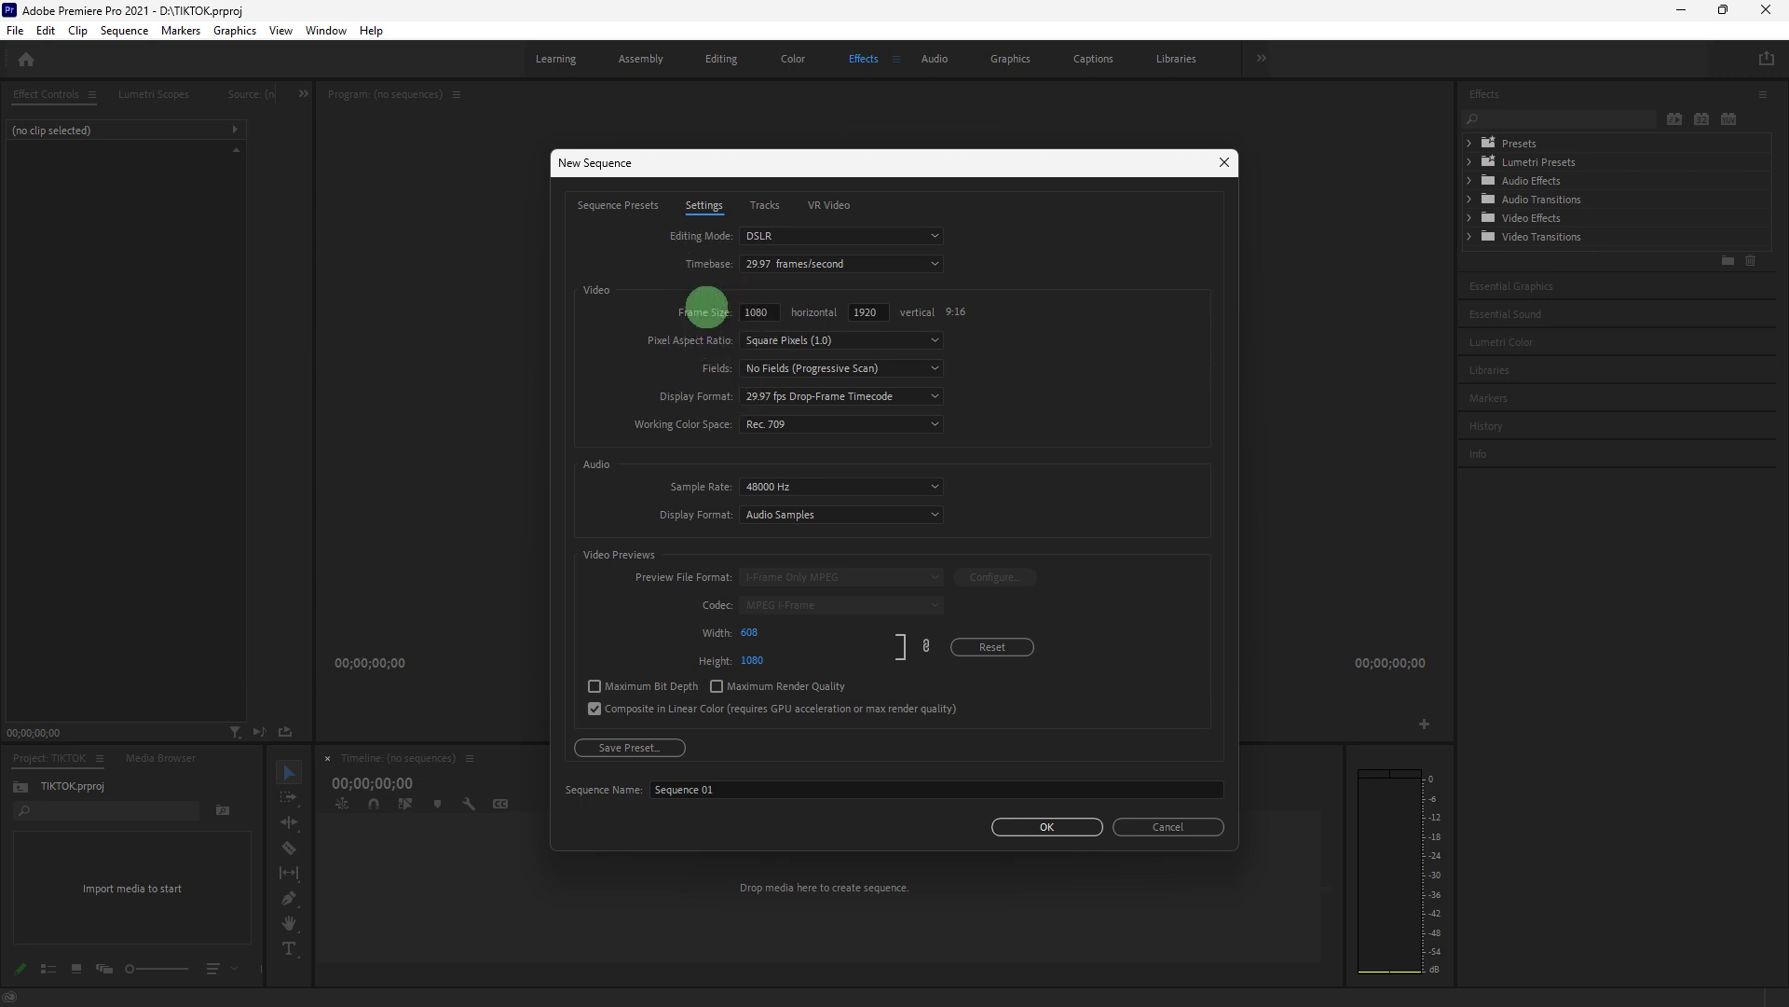
{"action": "type", "text": "TIKTOK VIDEO"}
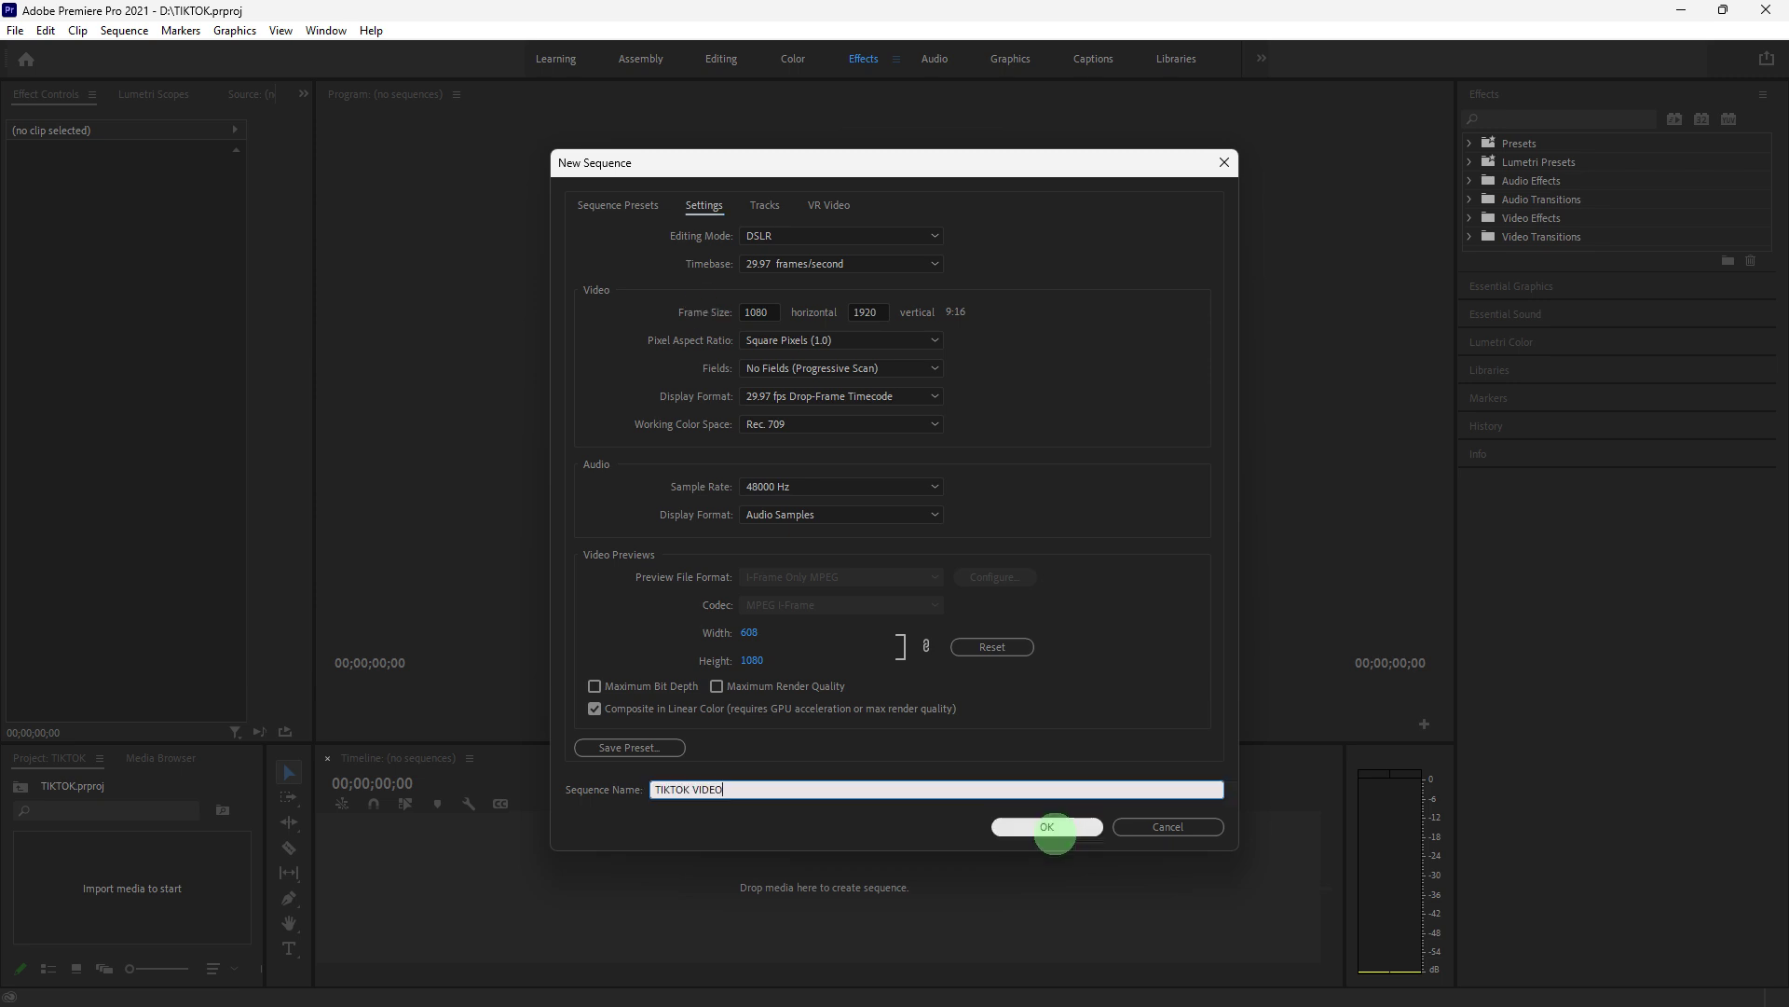
{"action": "left_click", "coordinate": [1048, 827]}
Step: Create the TIKTOK VIDEO sequence and drag TIKTOK SHOP.mp4 from Downloads onto its timeline
{"action": "left_click", "coordinate": [1053, 829]}
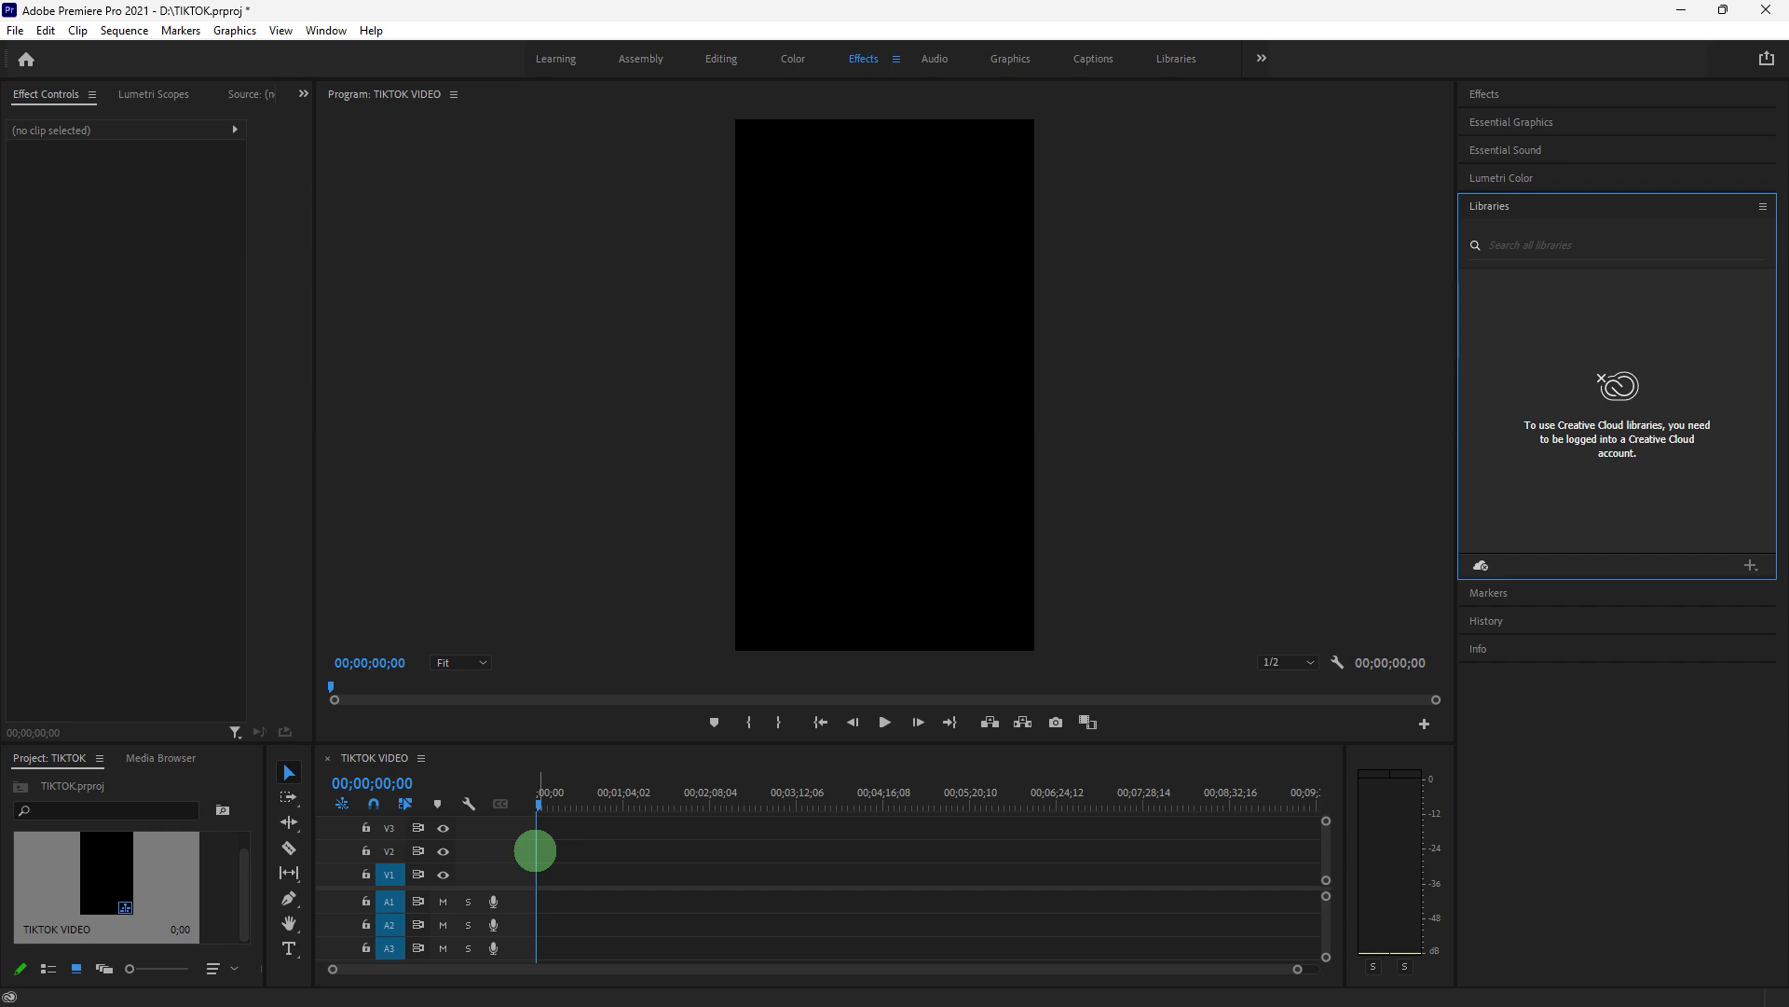
{"action": "key", "text": "alt+Tab"}
{"action": "left_click_drag", "start_coordinate": [557, 685], "coordinate": [540, 885]}
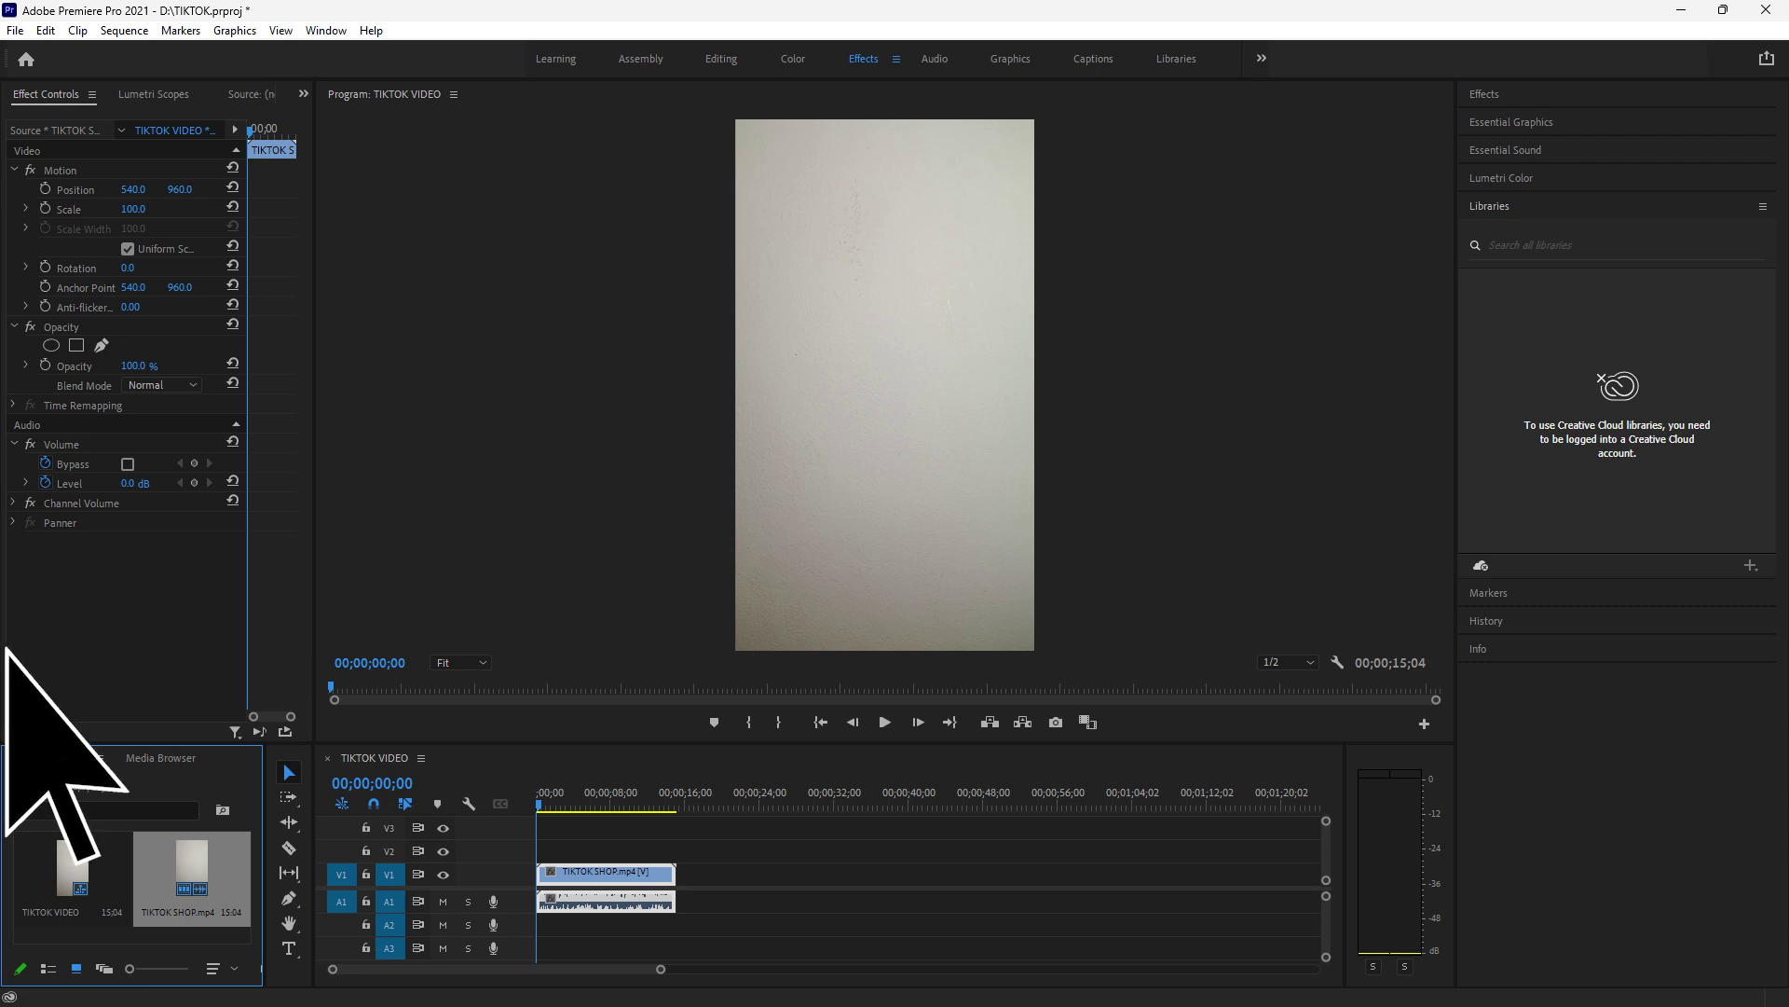
{"action": "right_click", "coordinate": [42, 762]}
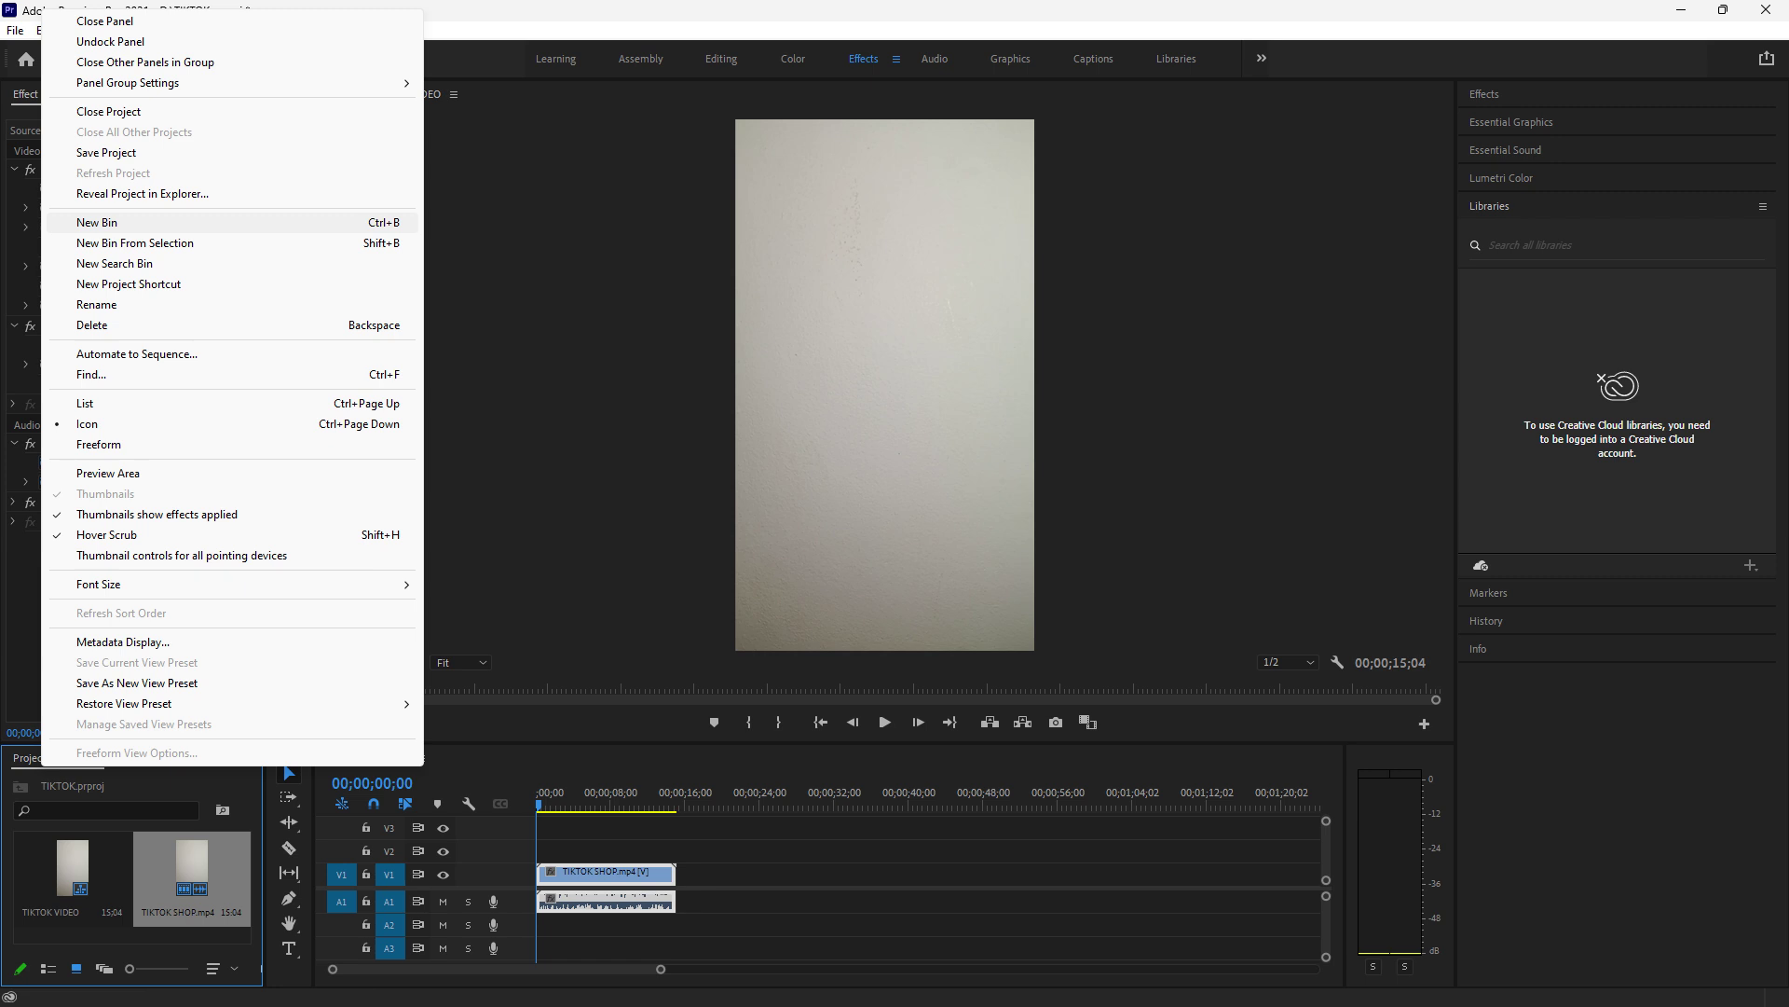
{"action": "key", "text": "Escape"}
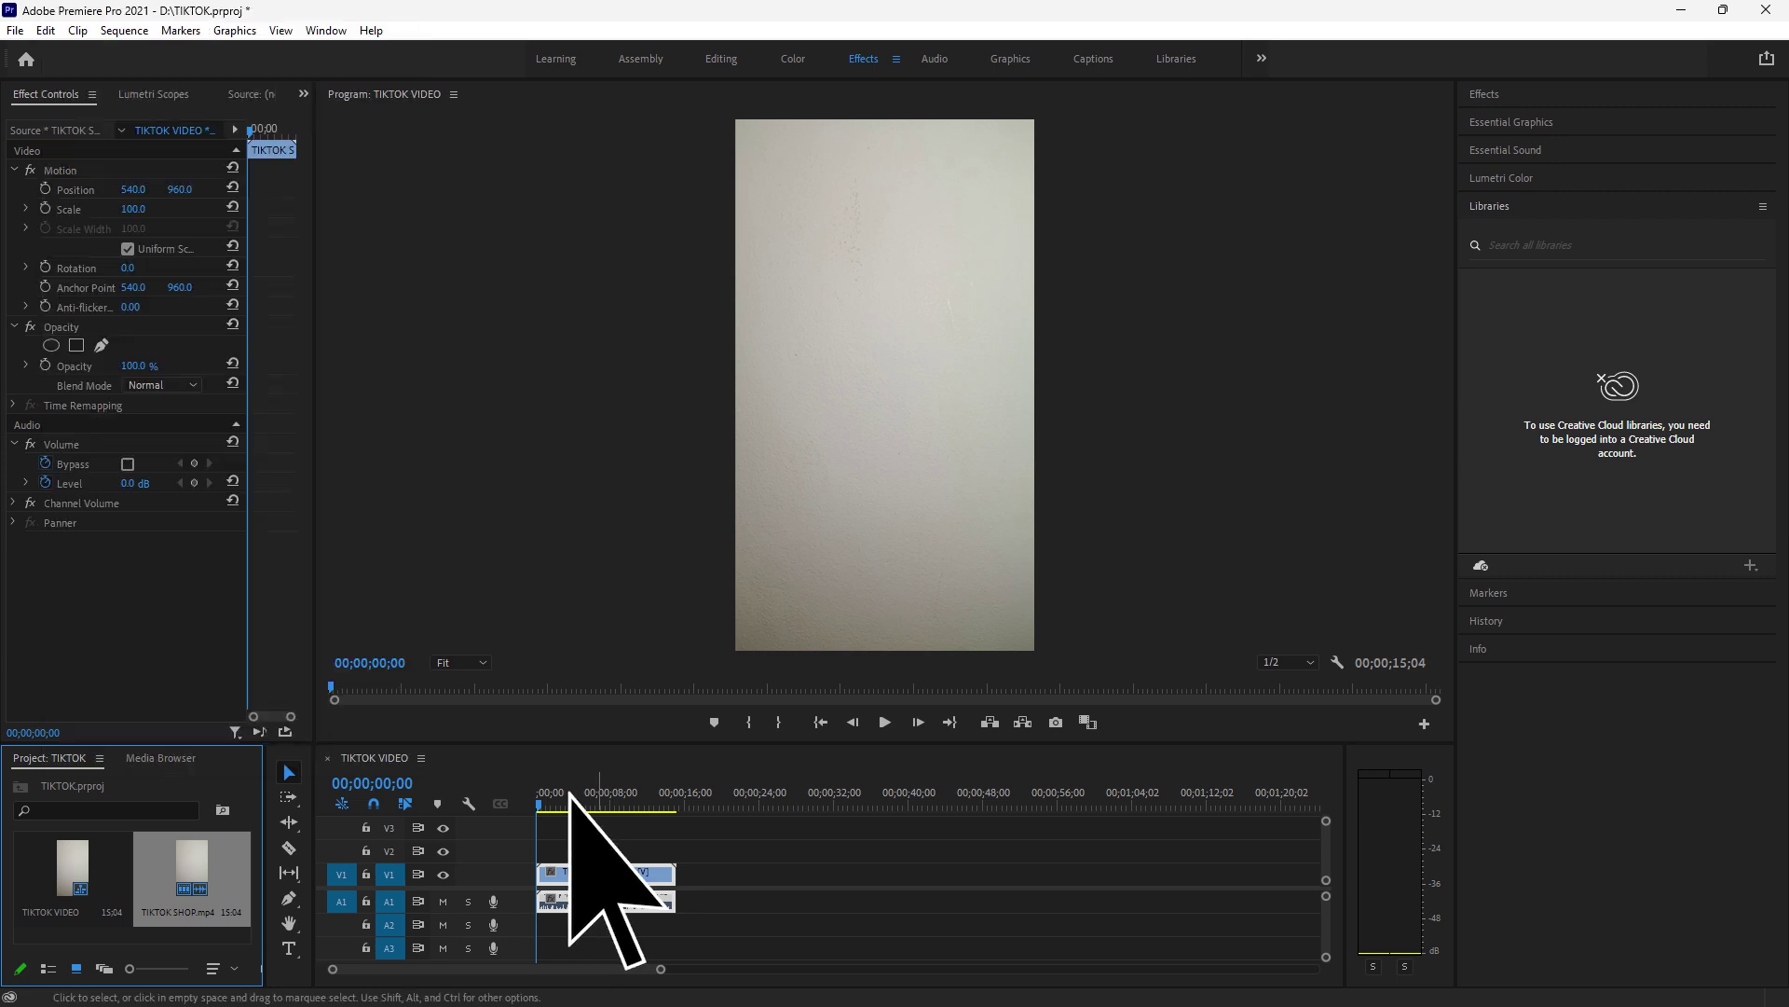
Step: Select the TIKTOK SHOP clip, review its Scale, and ready the Razor tool at 00;00;14;09
{"action": "left_click", "coordinate": [600, 875]}
{"action": "left_click", "coordinate": [70, 209]}
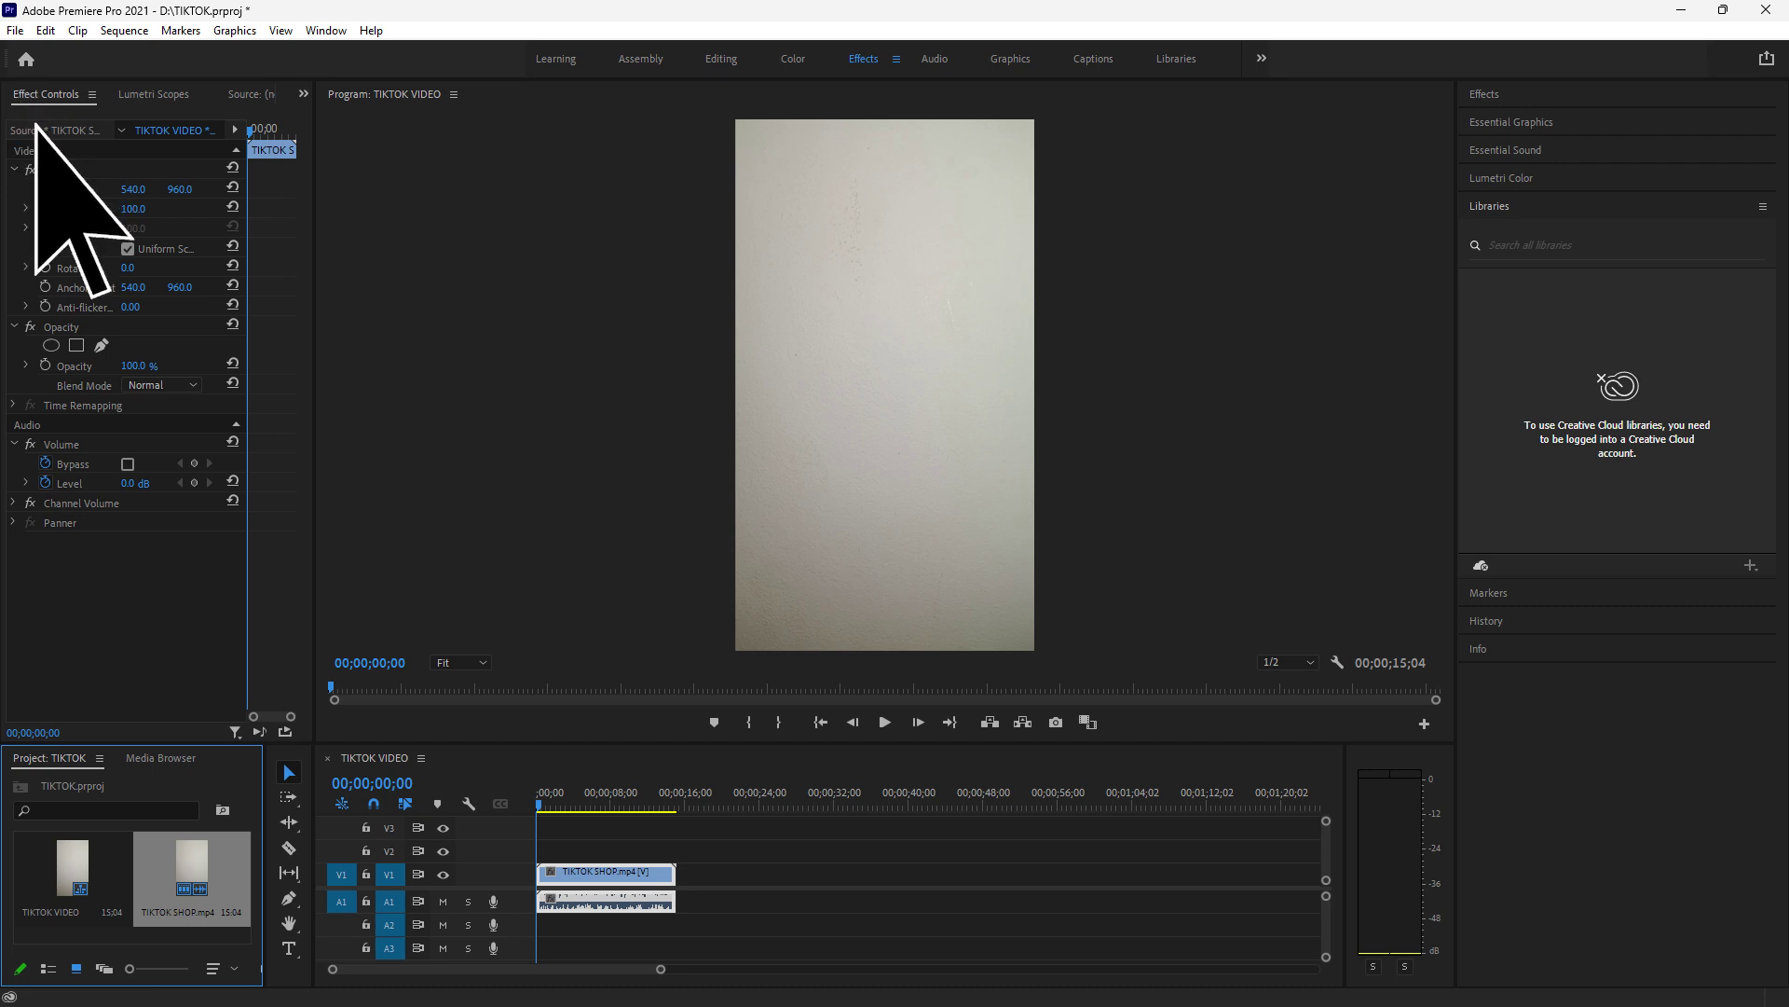
{"action": "left_click", "coordinate": [71, 210]}
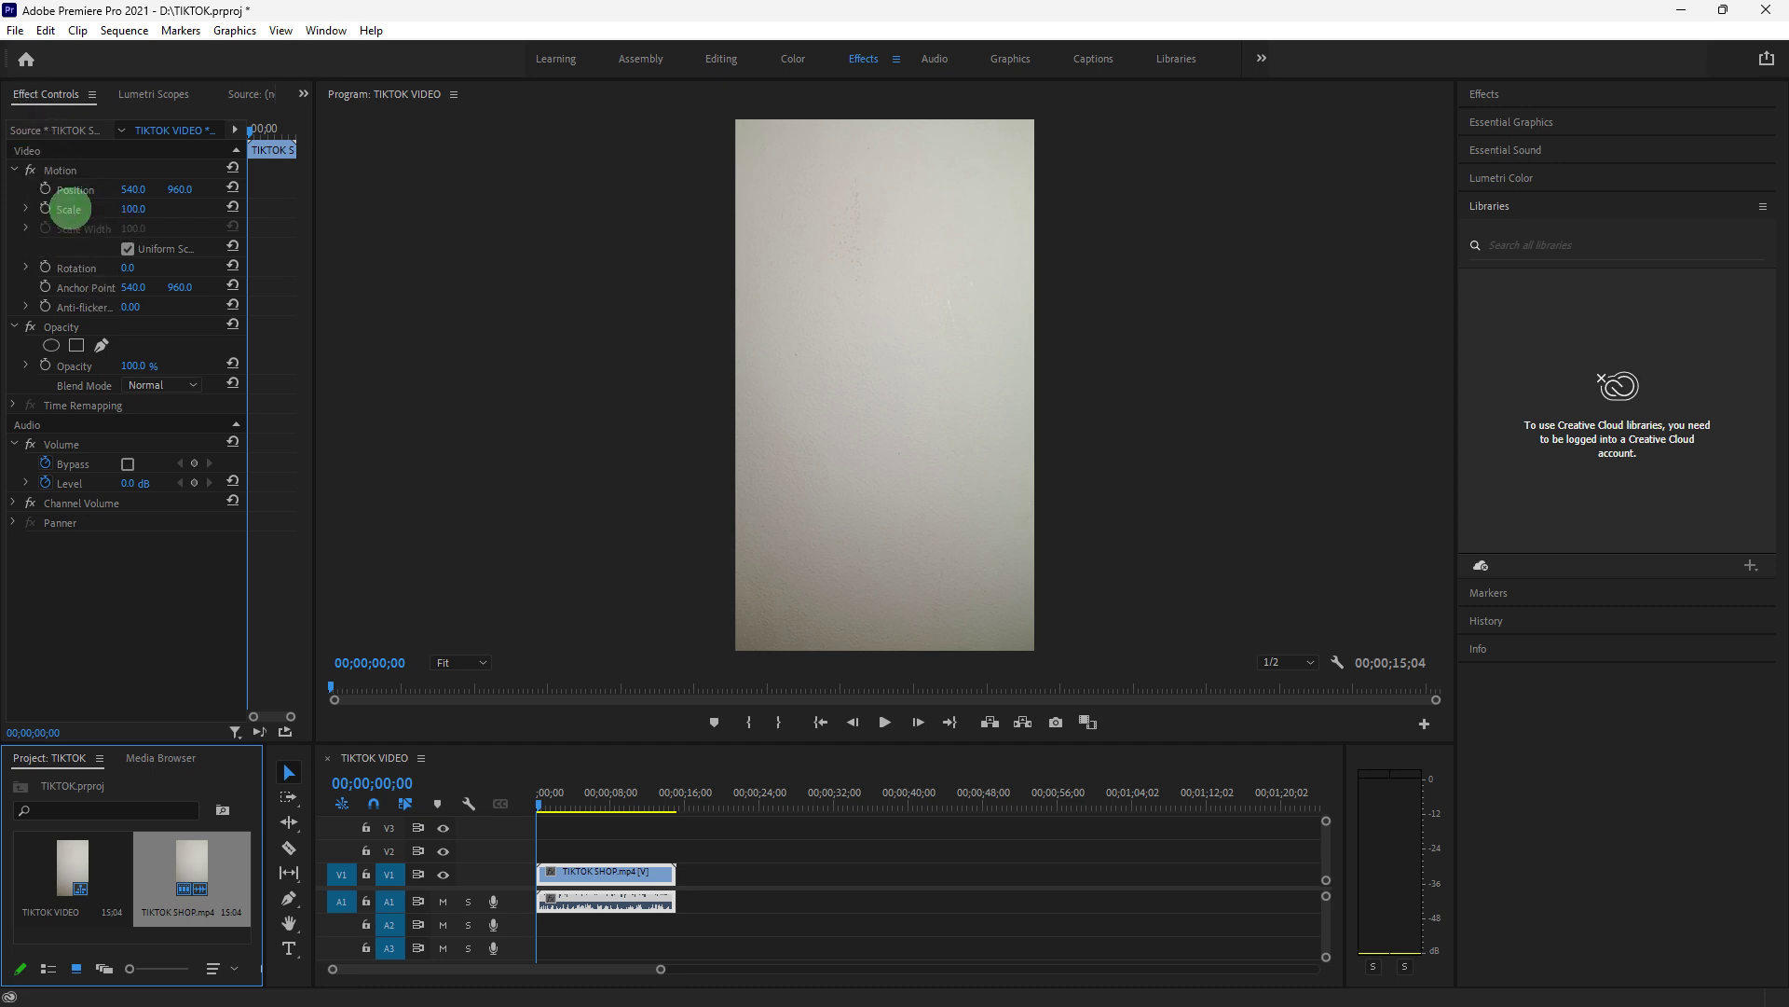
{"action": "left_click", "coordinate": [289, 849]}
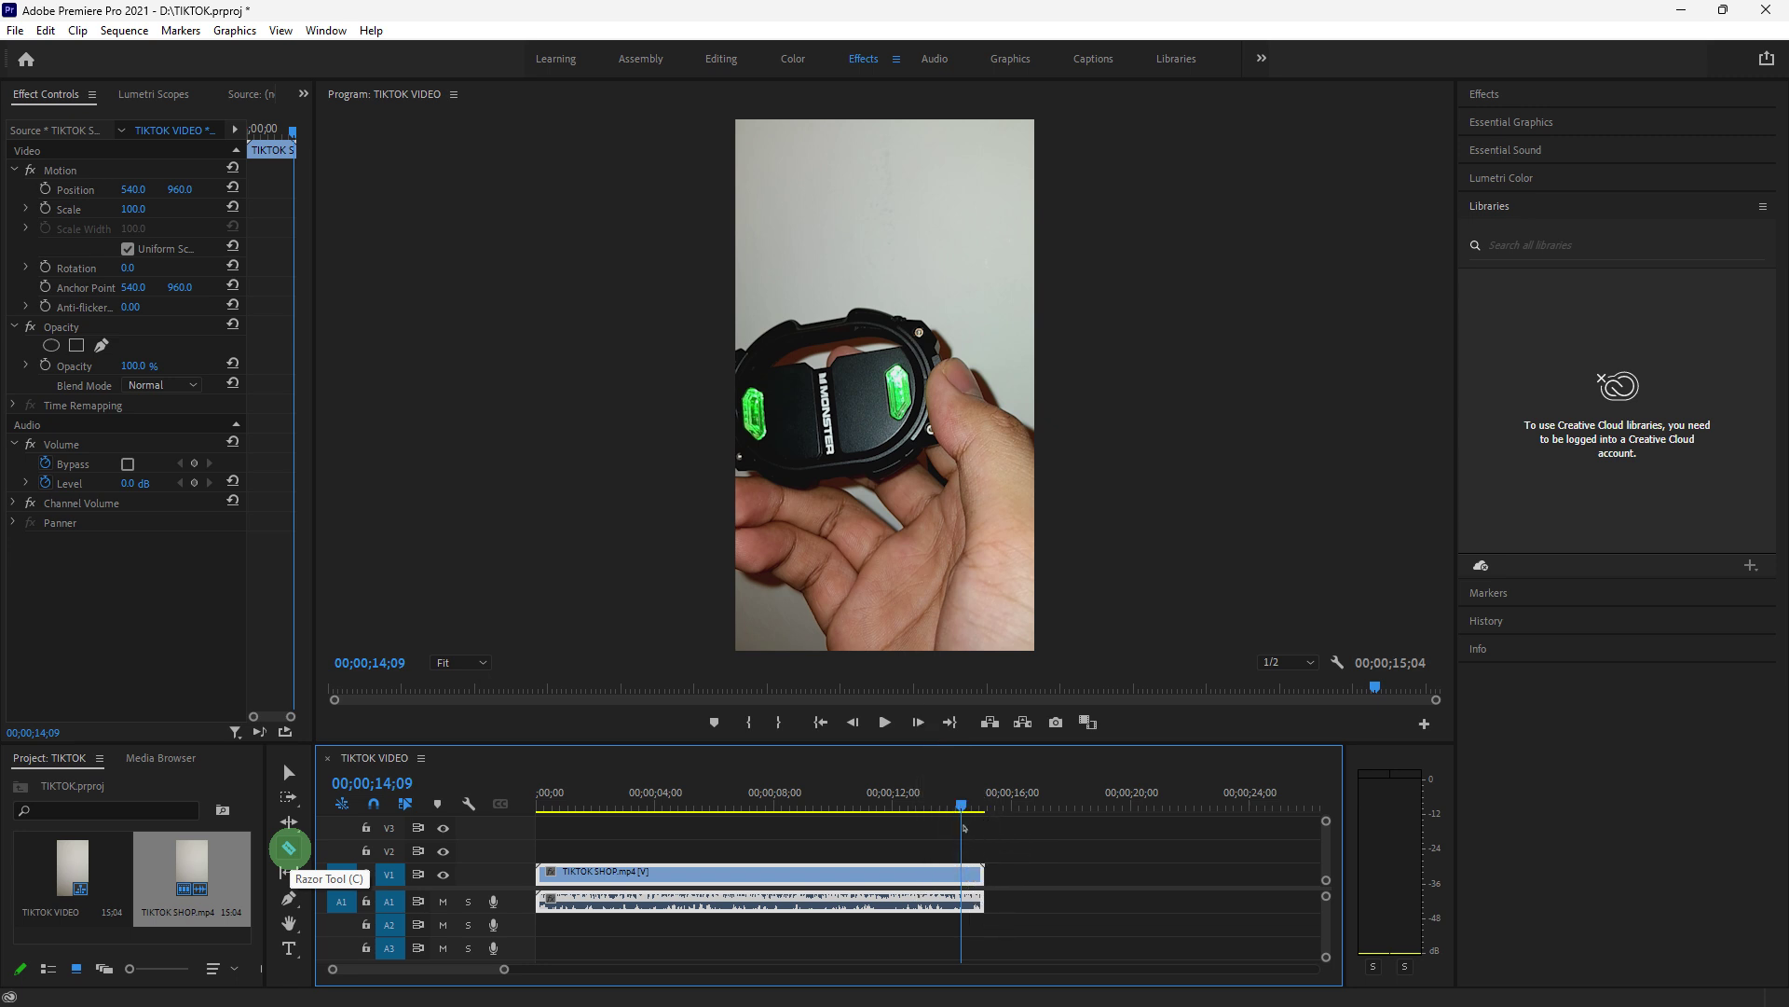
Step: Cut the clip at 00;00;14;09 and delete the leftover tail piece
{"action": "left_click", "coordinate": [961, 872]}
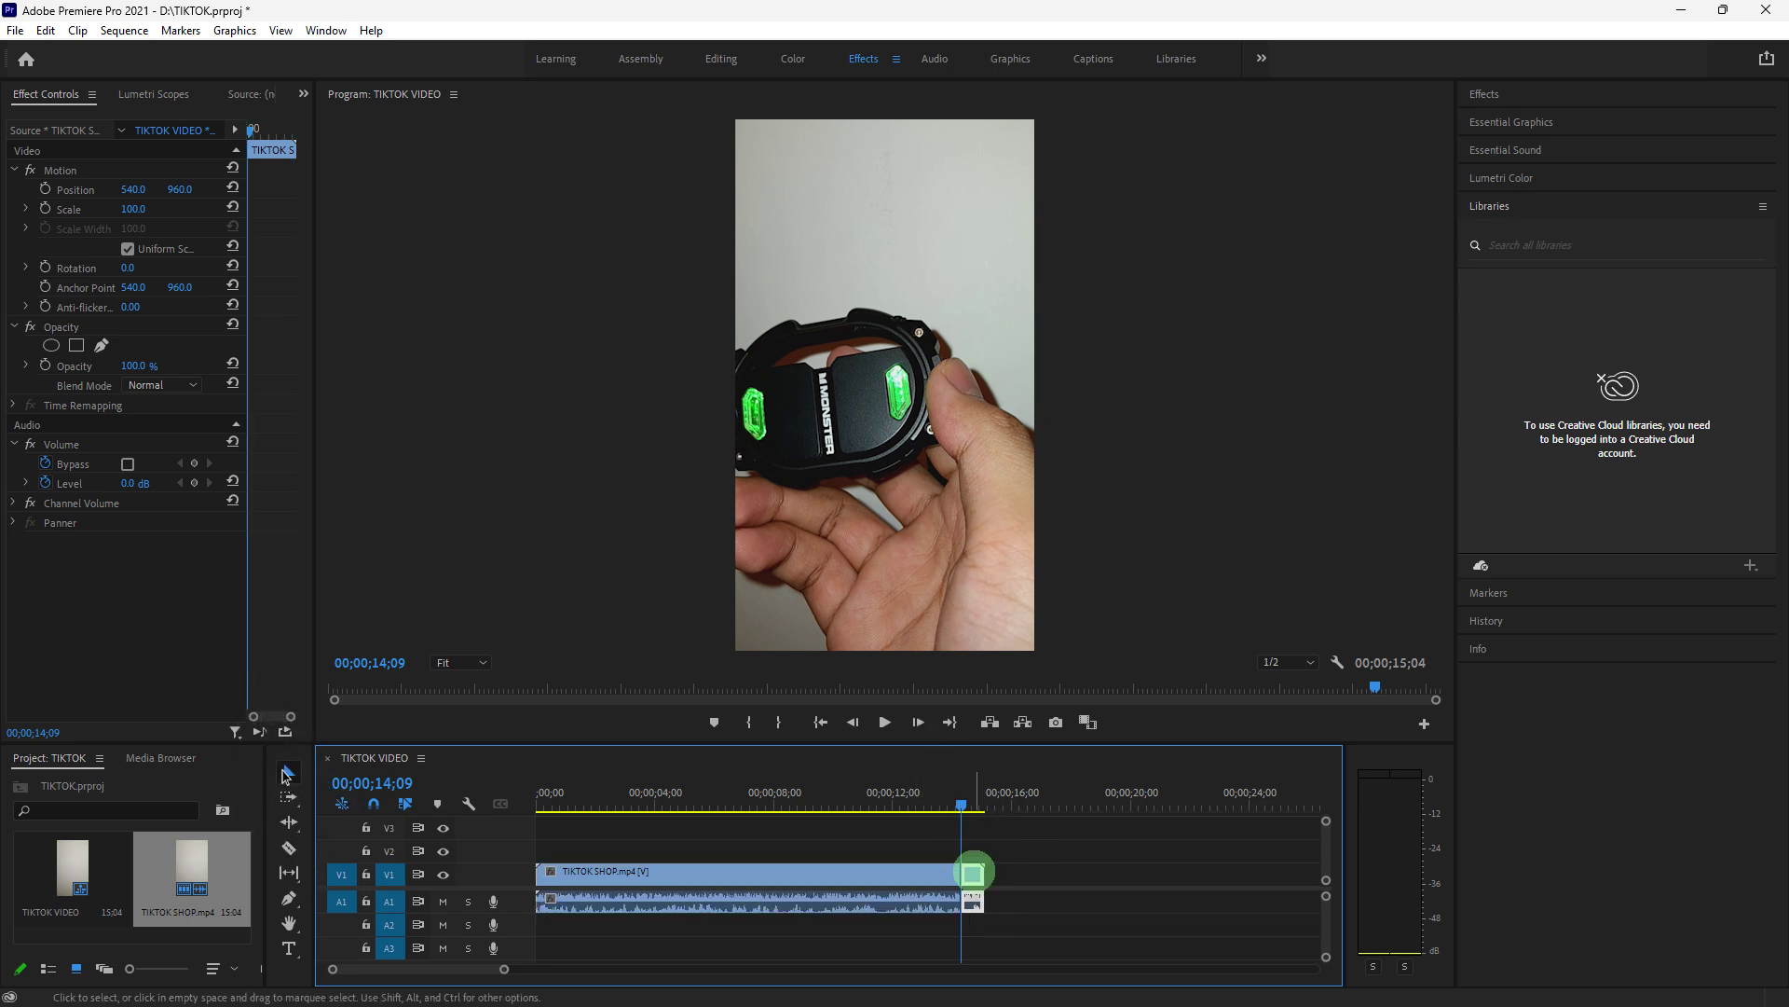
{"action": "key", "text": "v"}
{"action": "left_click", "coordinate": [969, 871]}
{"action": "key", "text": "Delete"}
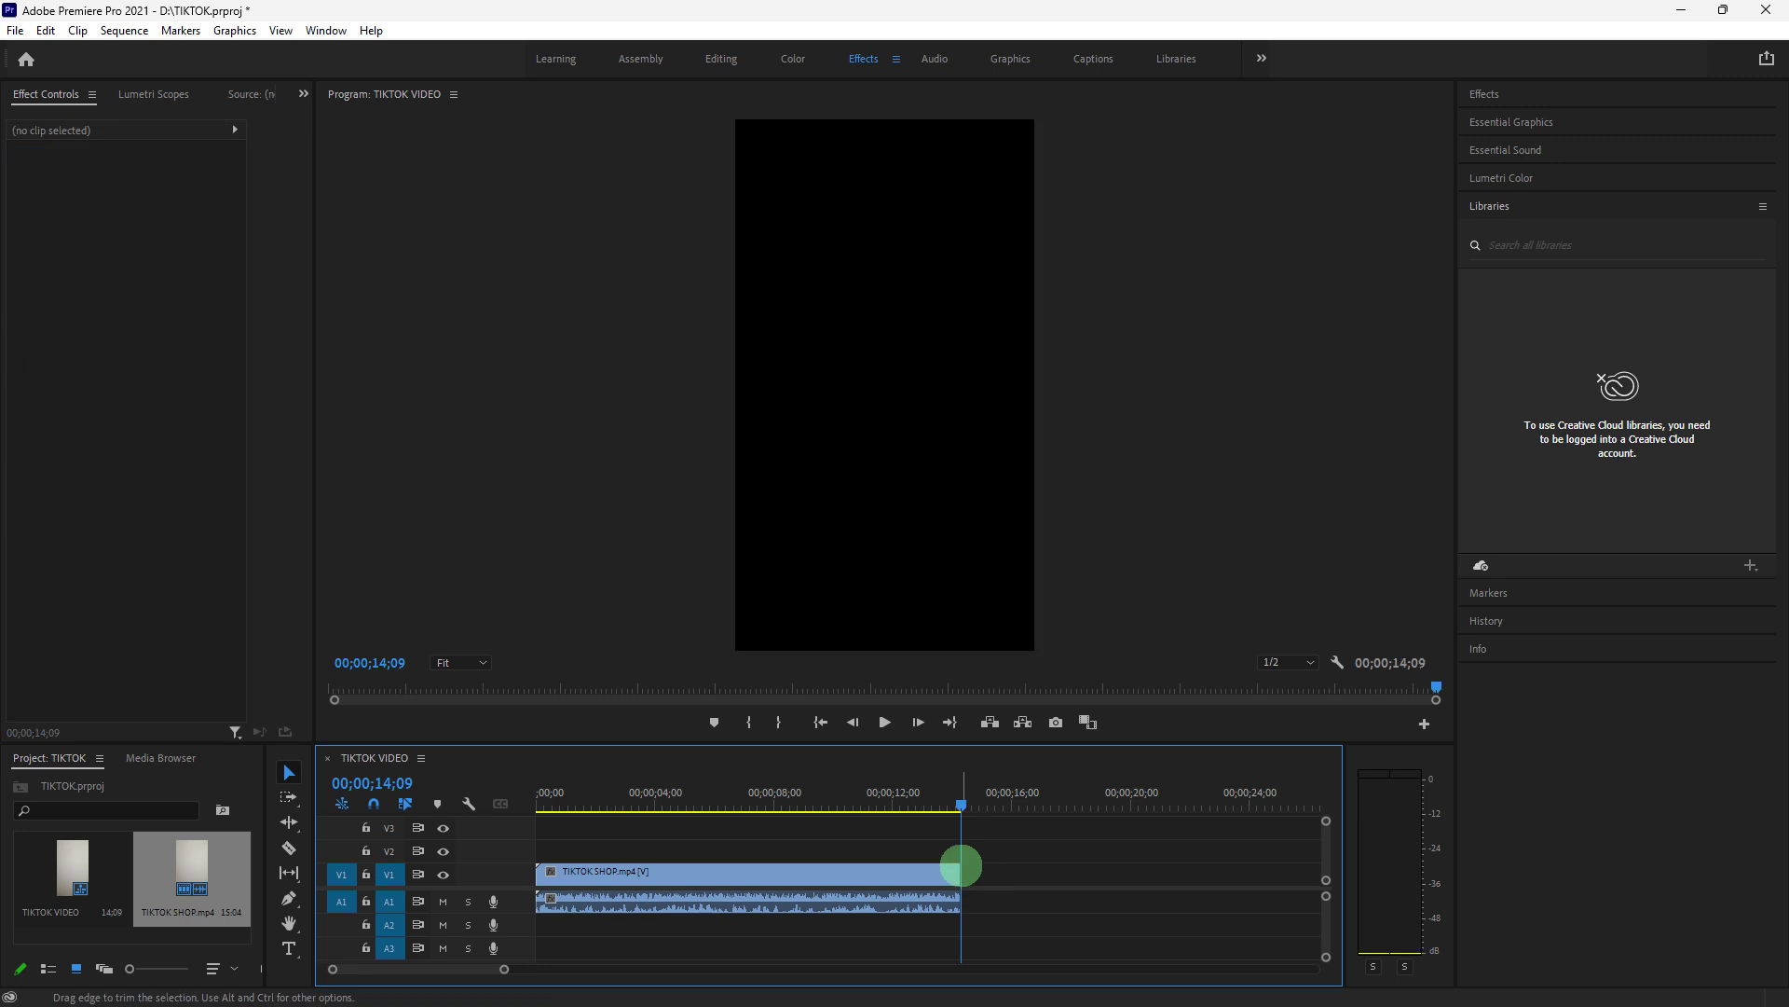
Step: Drag a second TIKTOK SHOP.mp4 from Downloads onto V1 at about 16 seconds
{"action": "key", "text": "alt+Tab"}
{"action": "left_click_drag", "start_coordinate": [474, 634], "coordinate": [534, 669]}
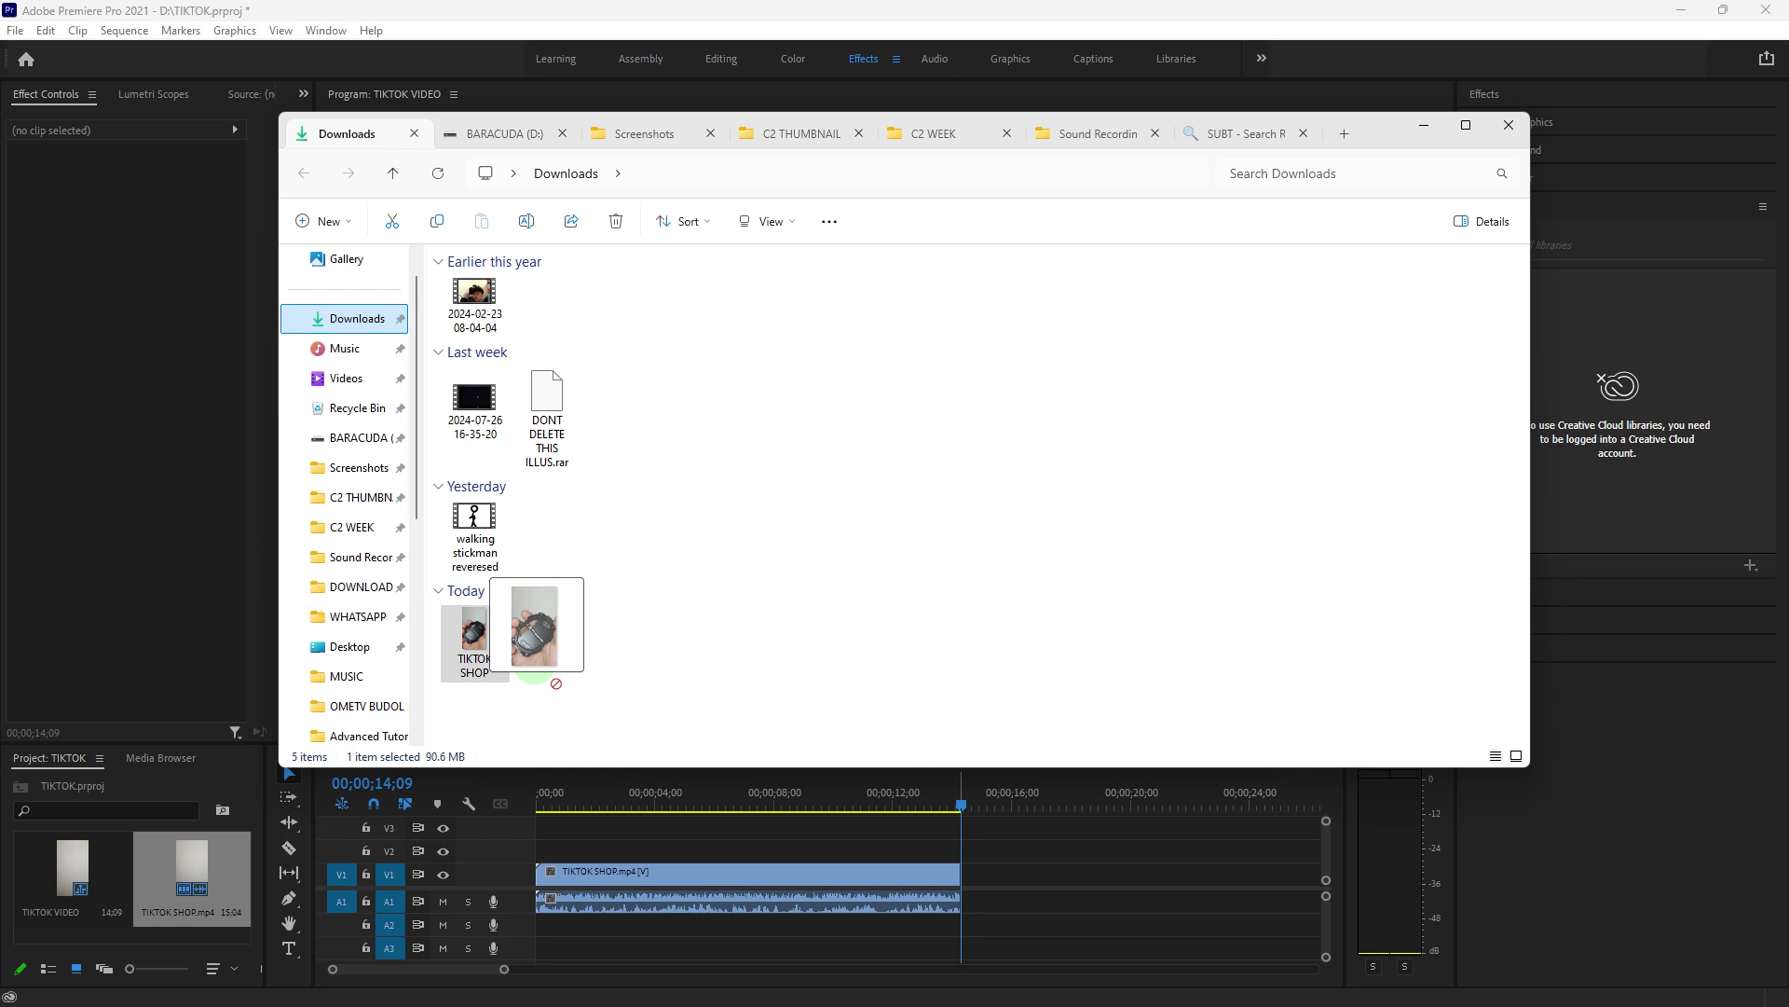
{"action": "left_click_drag", "start_coordinate": [534, 669], "coordinate": [992, 895]}
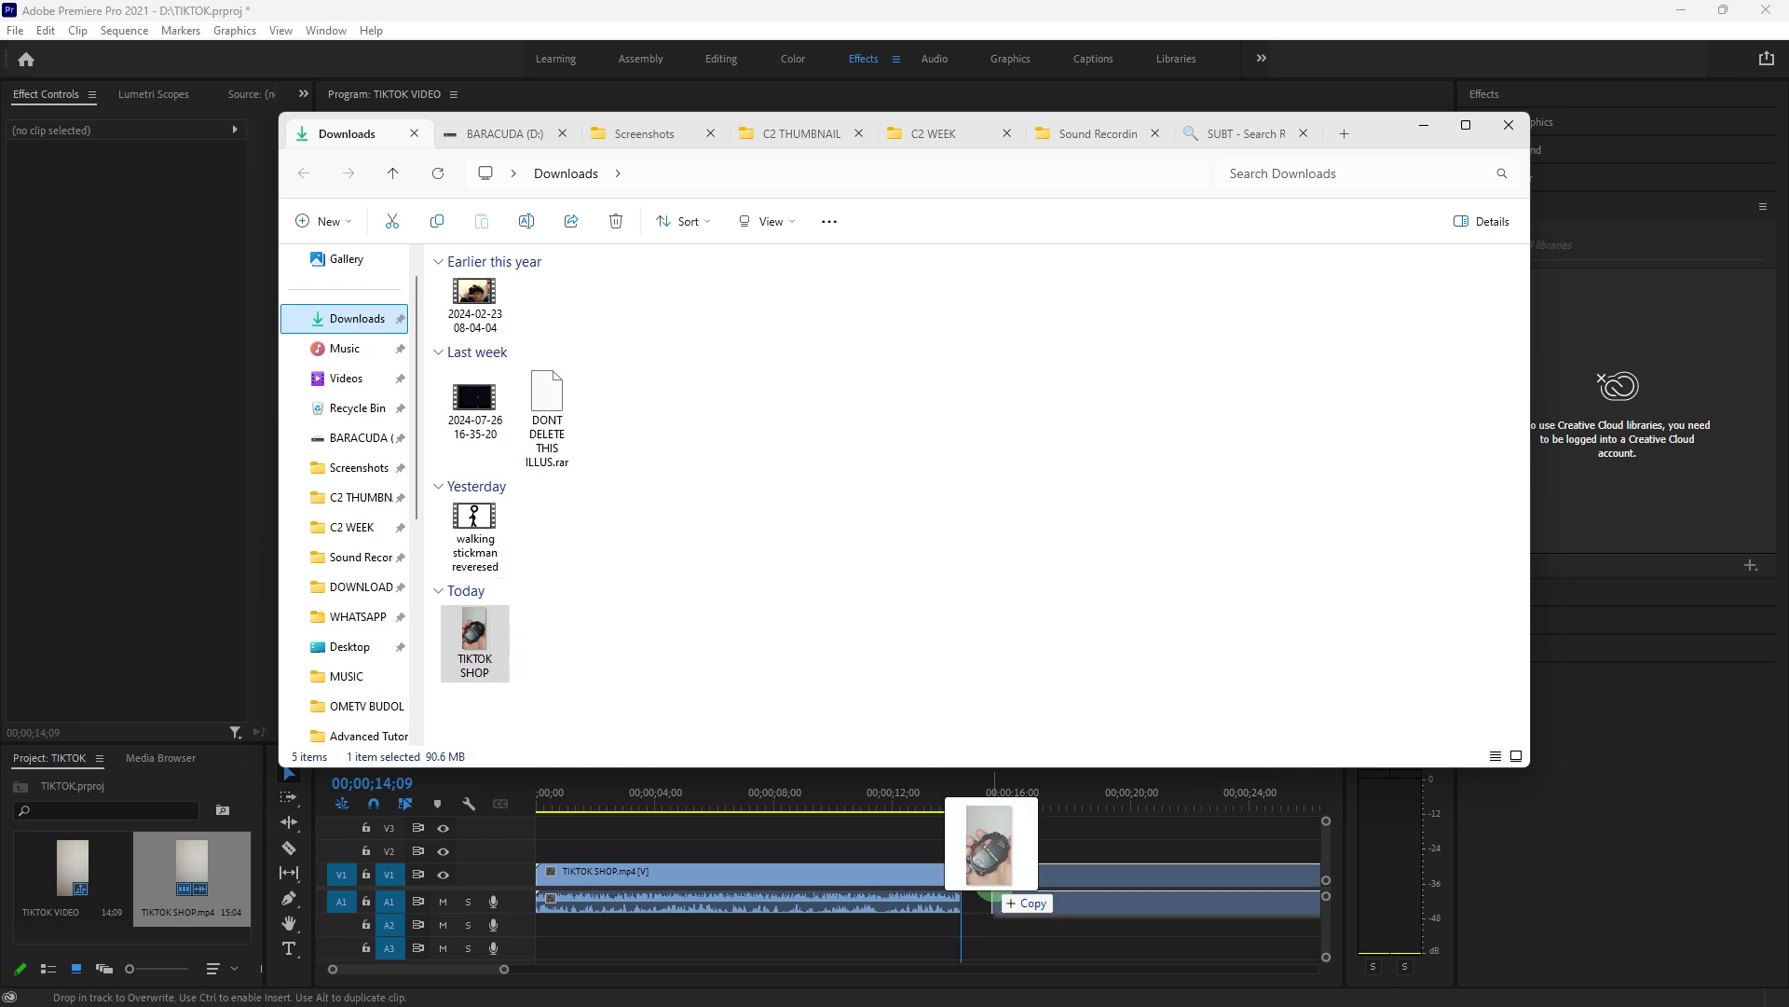
{"action": "left_click_drag", "start_coordinate": [993, 895], "coordinate": [992, 895]}
{"action": "left_click", "coordinate": [326, 30]}
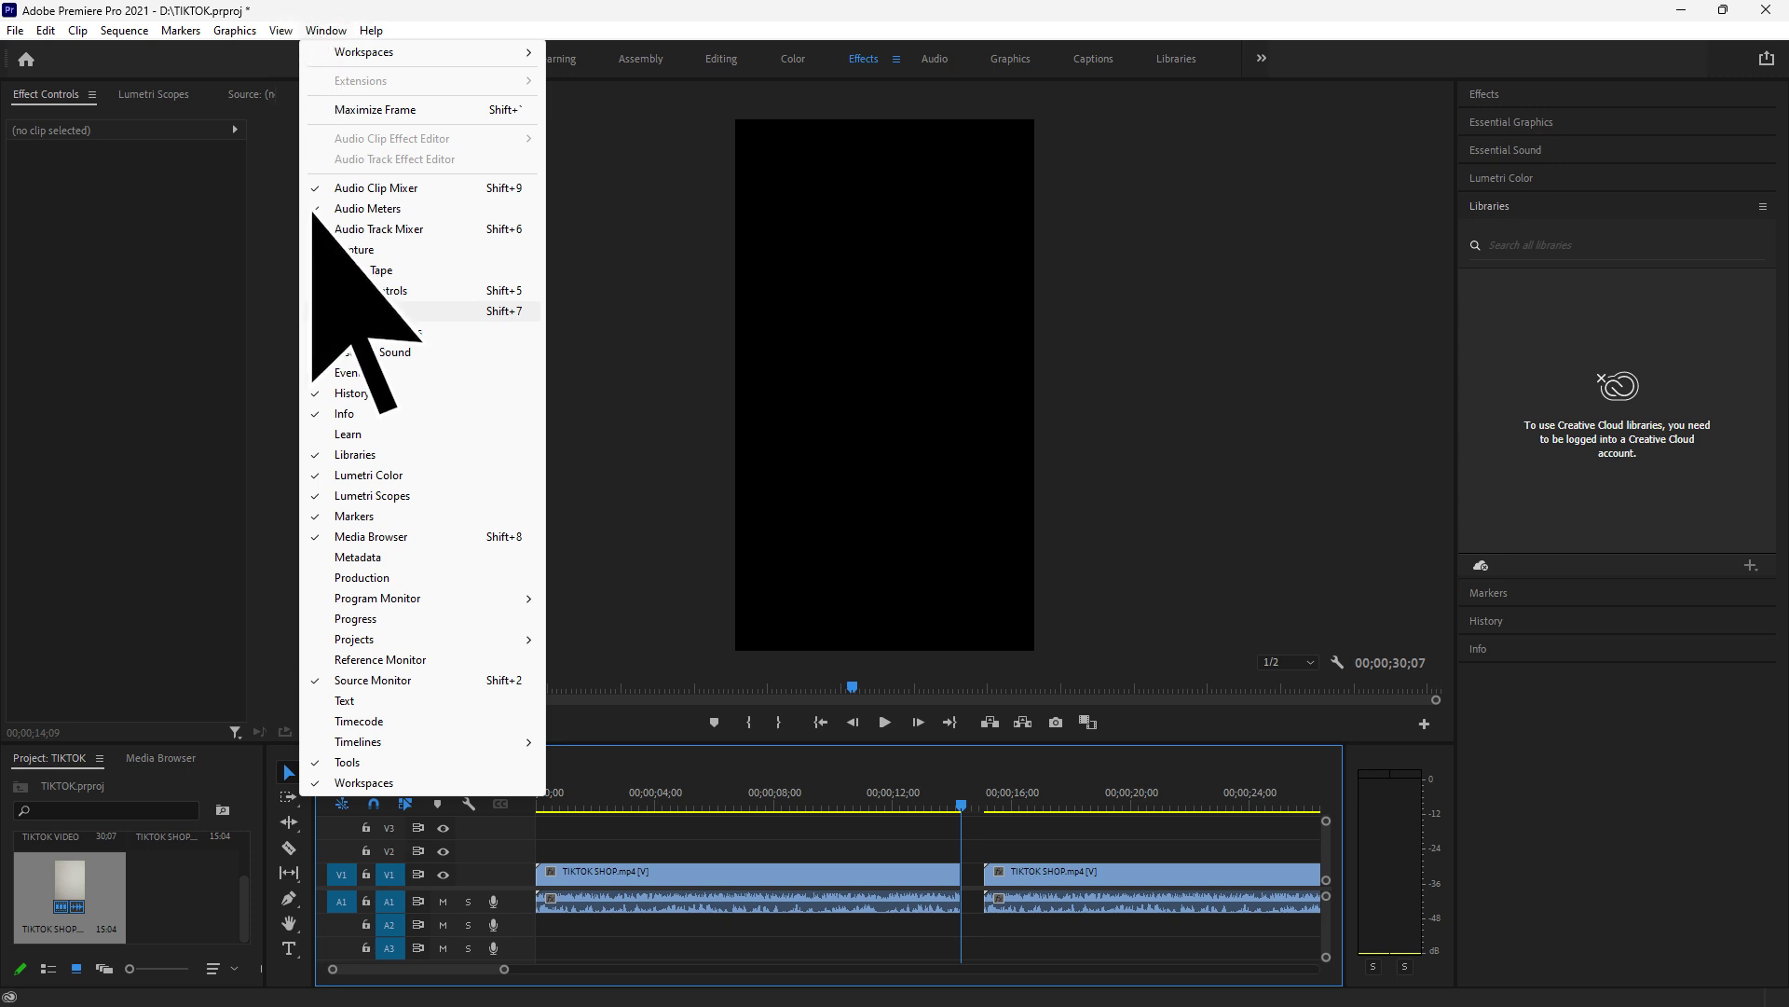
Step: Apply a Cross Dissolve and a Dip to Black transition to the first V1 clip
{"action": "left_click", "coordinate": [352, 310]}
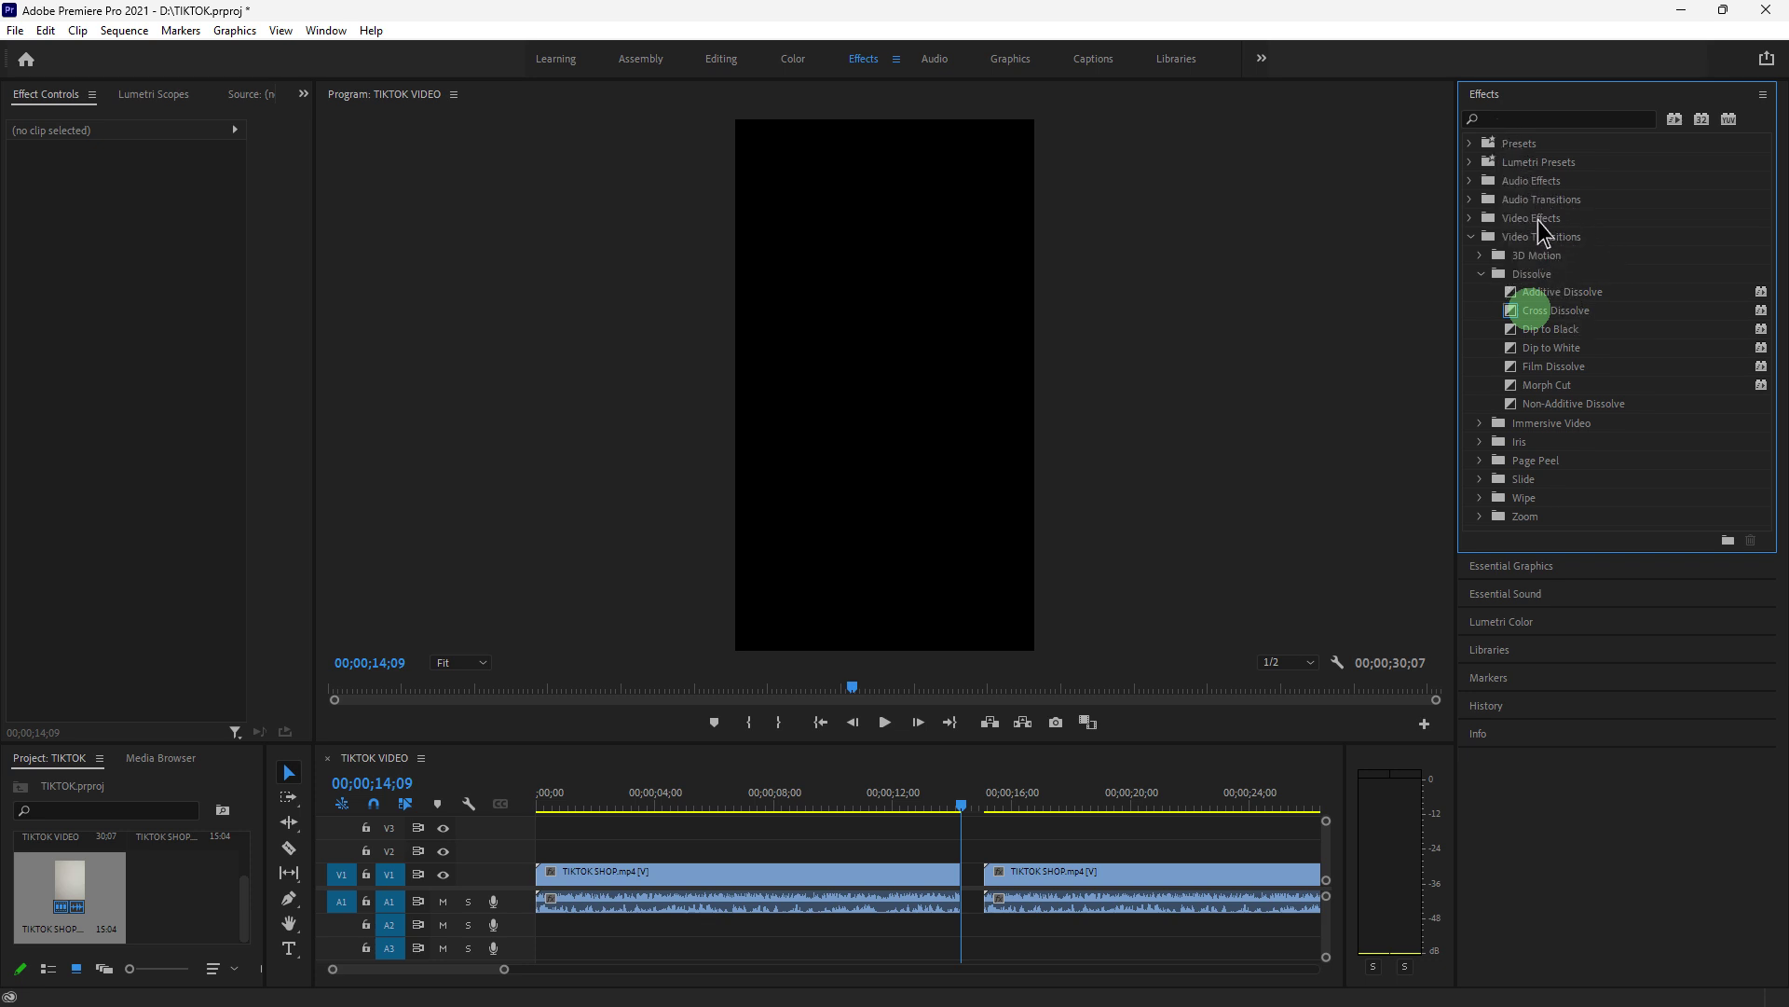
{"action": "left_click_drag", "start_coordinate": [1531, 310], "coordinate": [900, 865]}
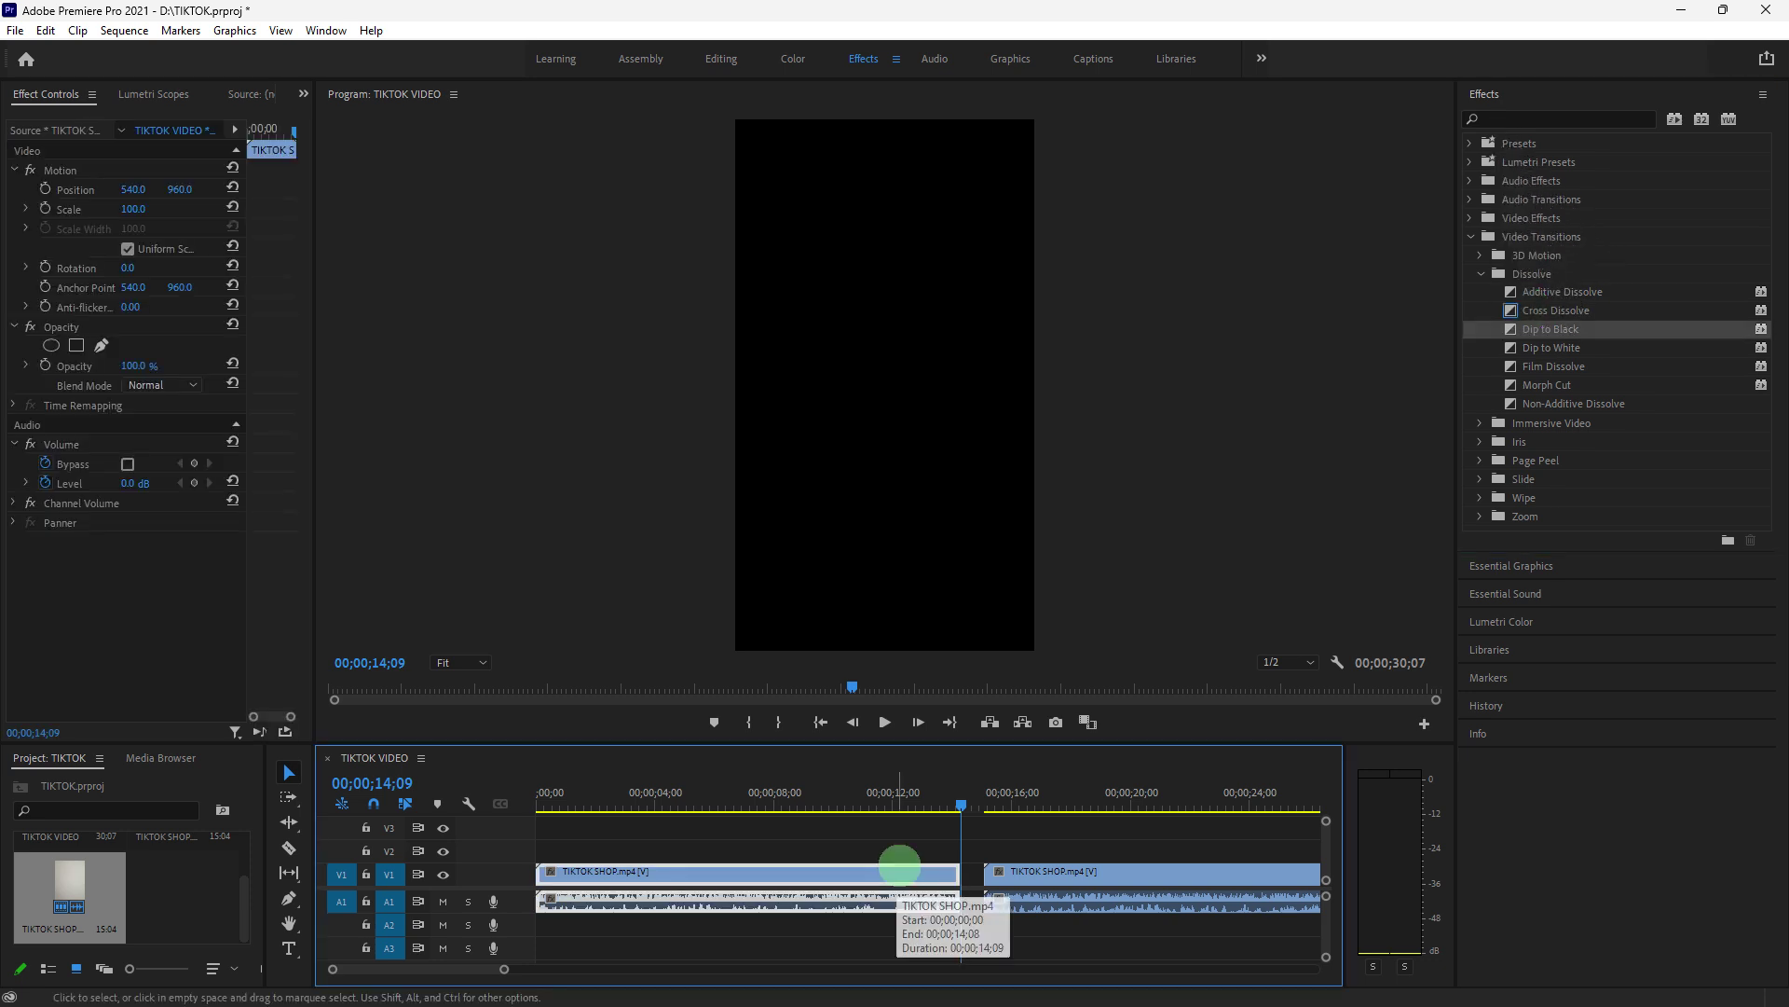
{"action": "left_click", "coordinate": [1761, 329]}
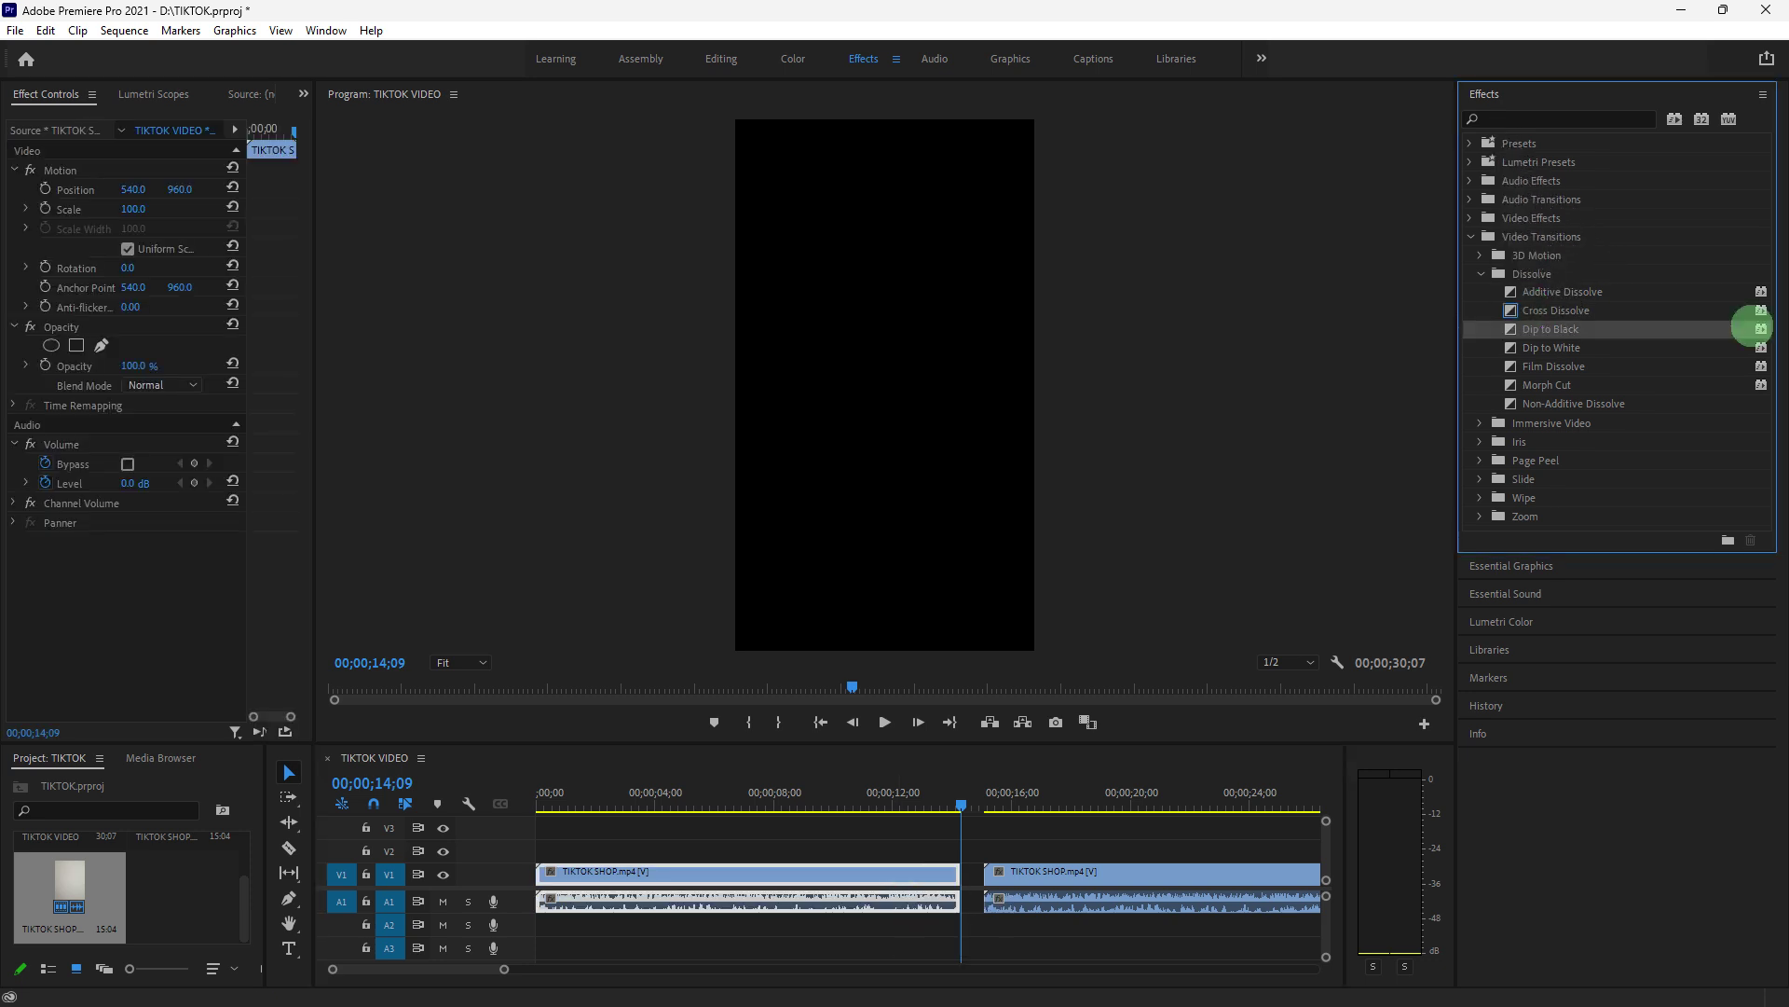
{"action": "left_click_drag", "start_coordinate": [1757, 328], "coordinate": [950, 872]}
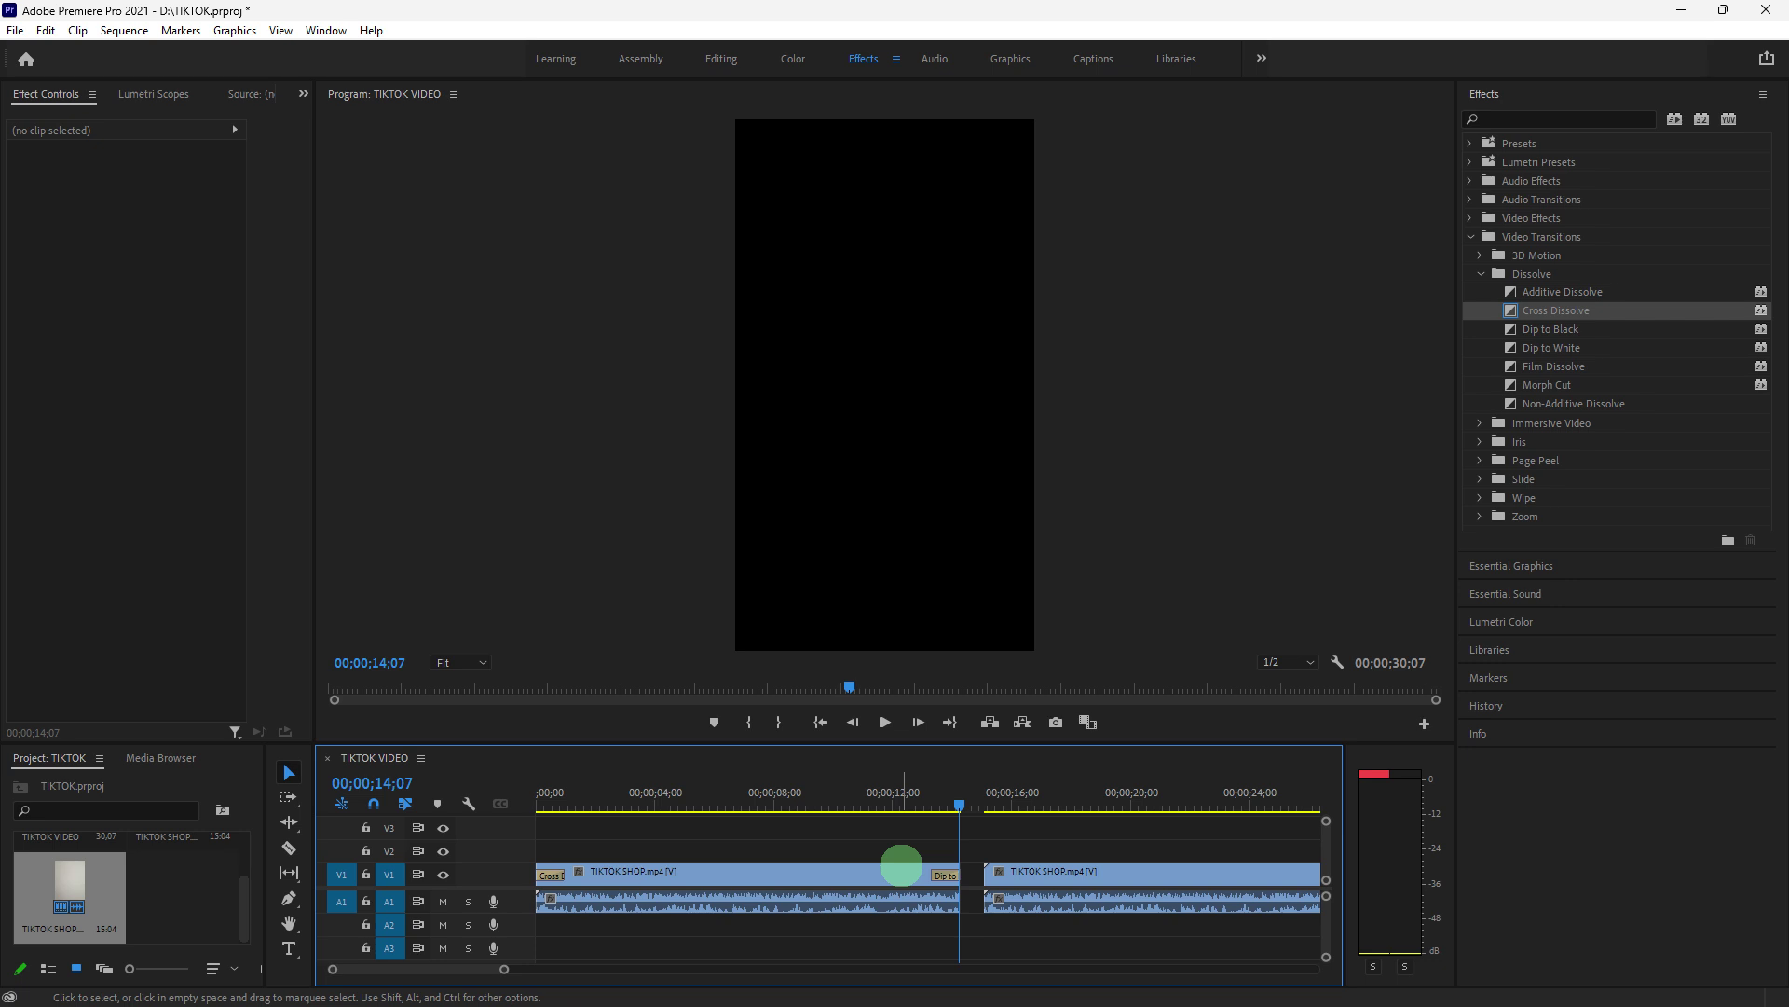
Step: Add a MONSTER text layer at about 00;00;01;21 via Graphics > New Layer > Text
{"action": "left_click", "coordinate": [587, 805]}
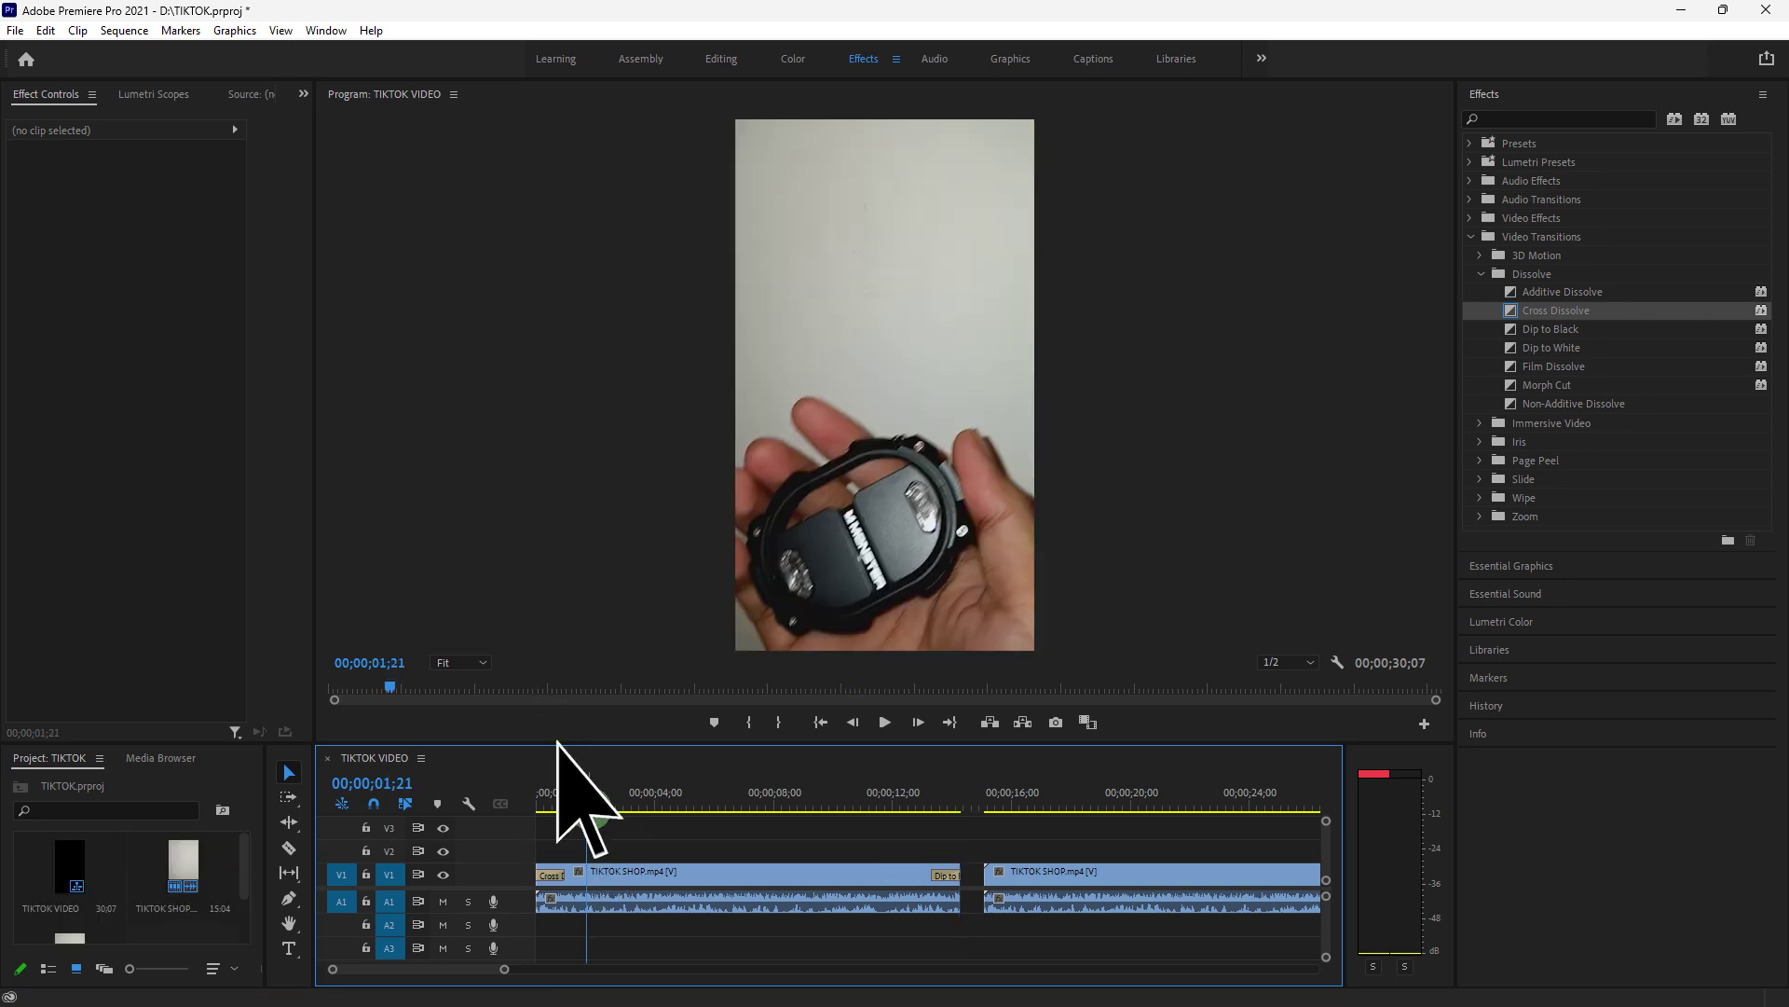
{"action": "left_click", "coordinate": [233, 29]}
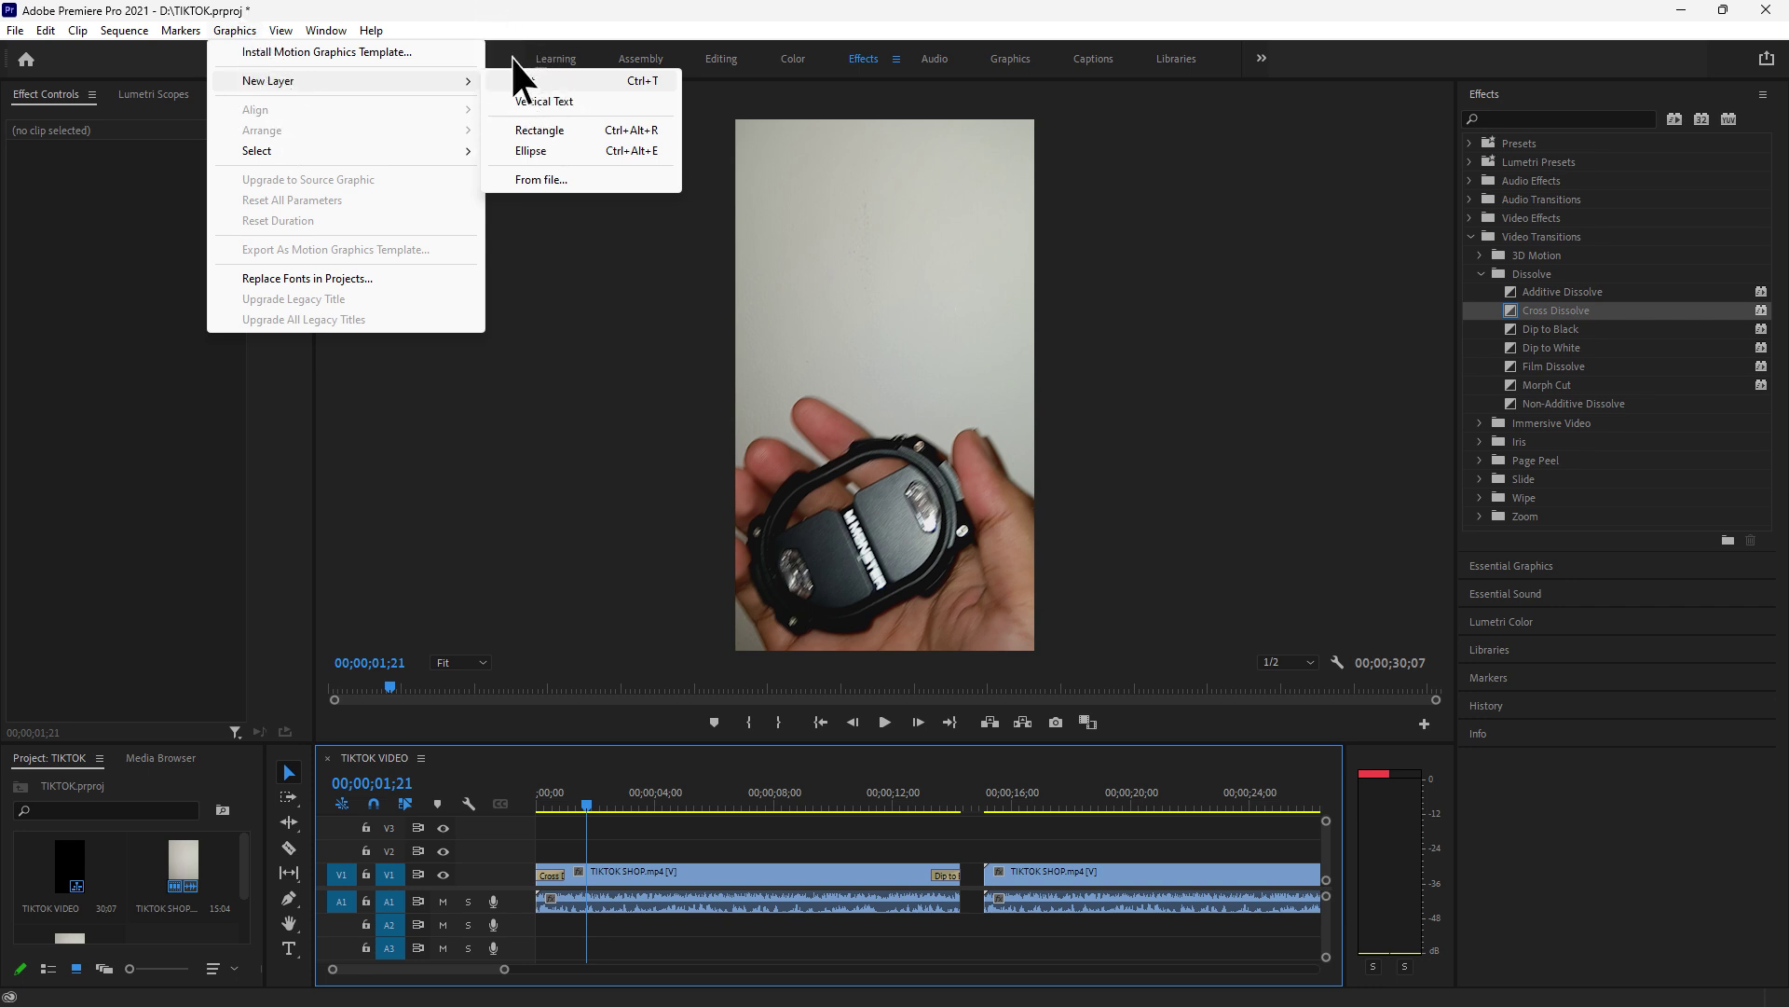
{"action": "left_click", "coordinate": [525, 80]}
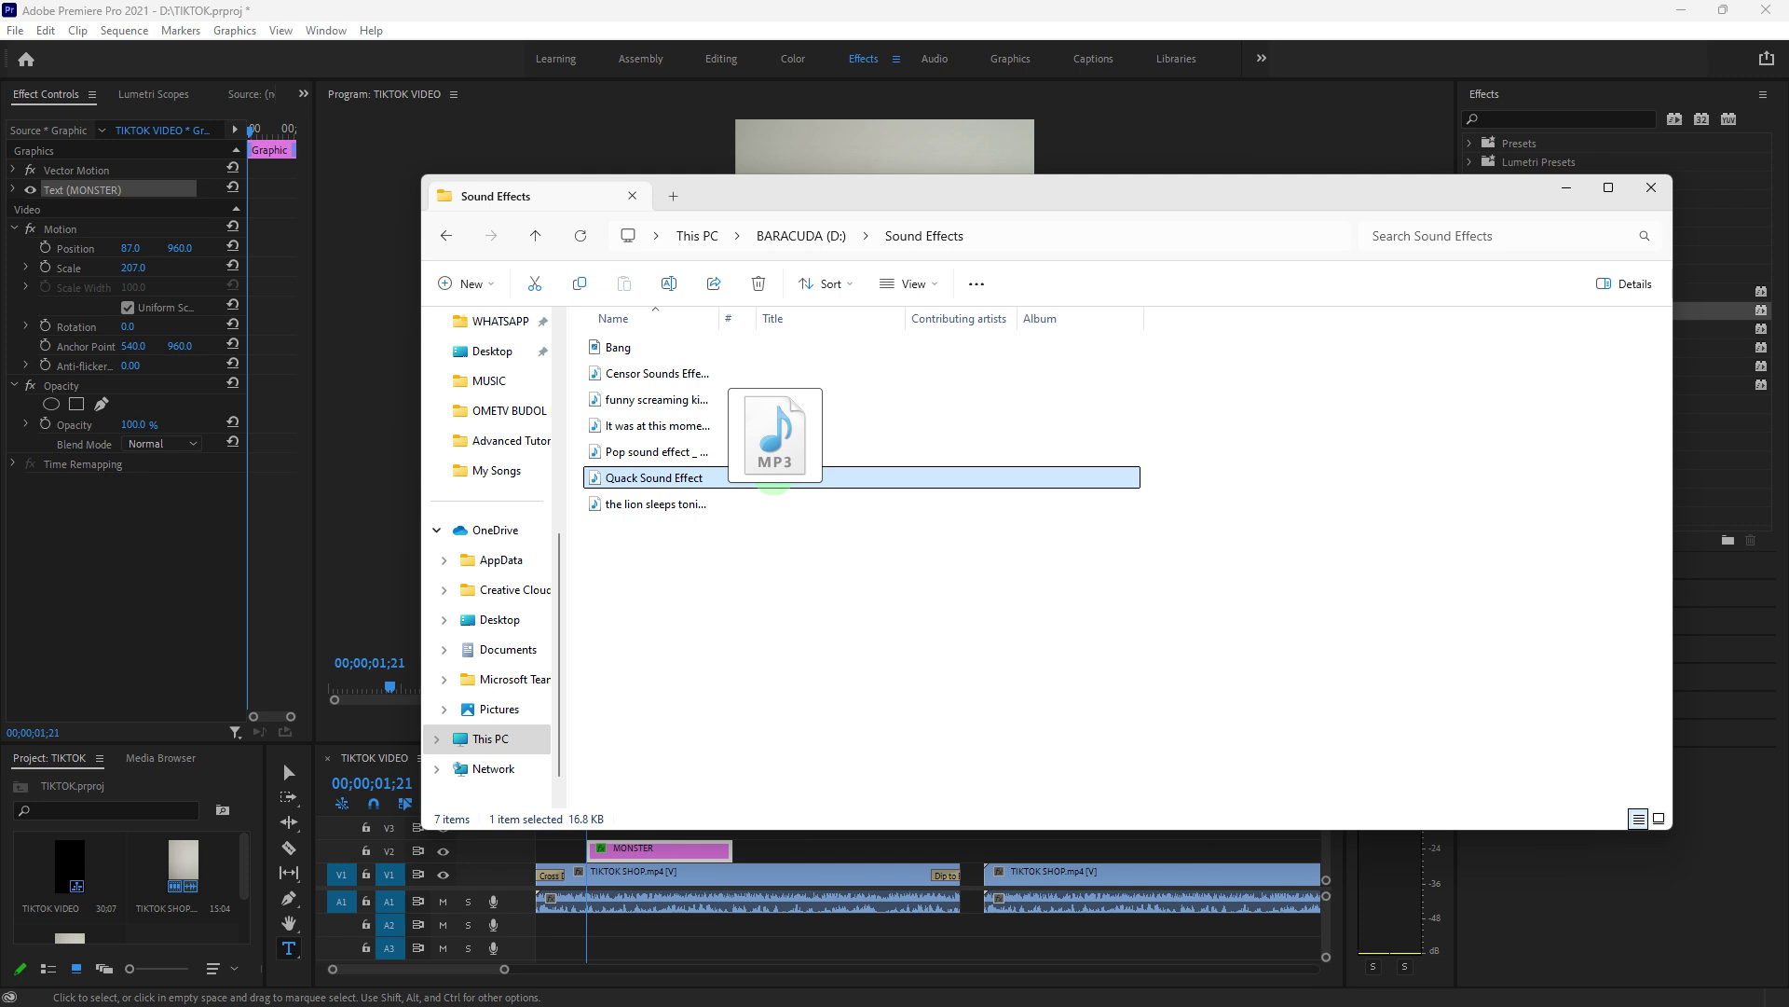
Step: Place Quack Sound Effect.mp3 on audio track A2 at about 1 second
{"action": "left_click_drag", "start_coordinate": [774, 483], "coordinate": [587, 932]}
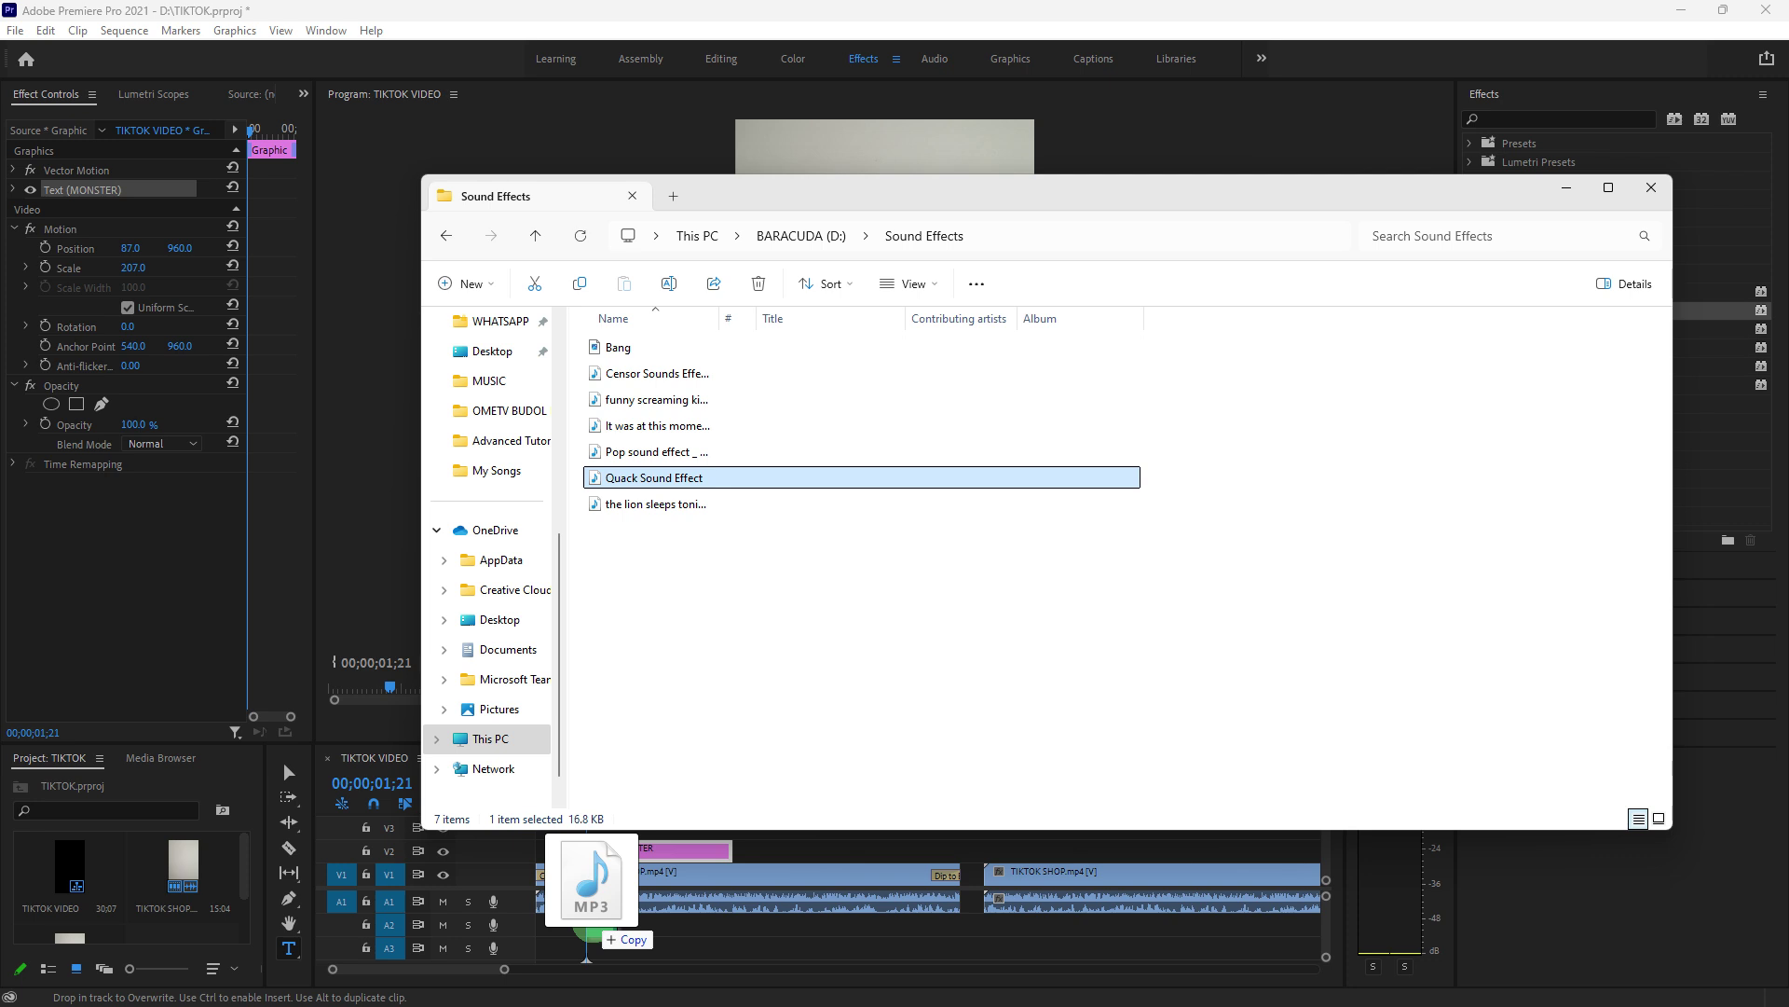
{"action": "left_click_drag", "start_coordinate": [588, 929], "coordinate": [601, 926]}
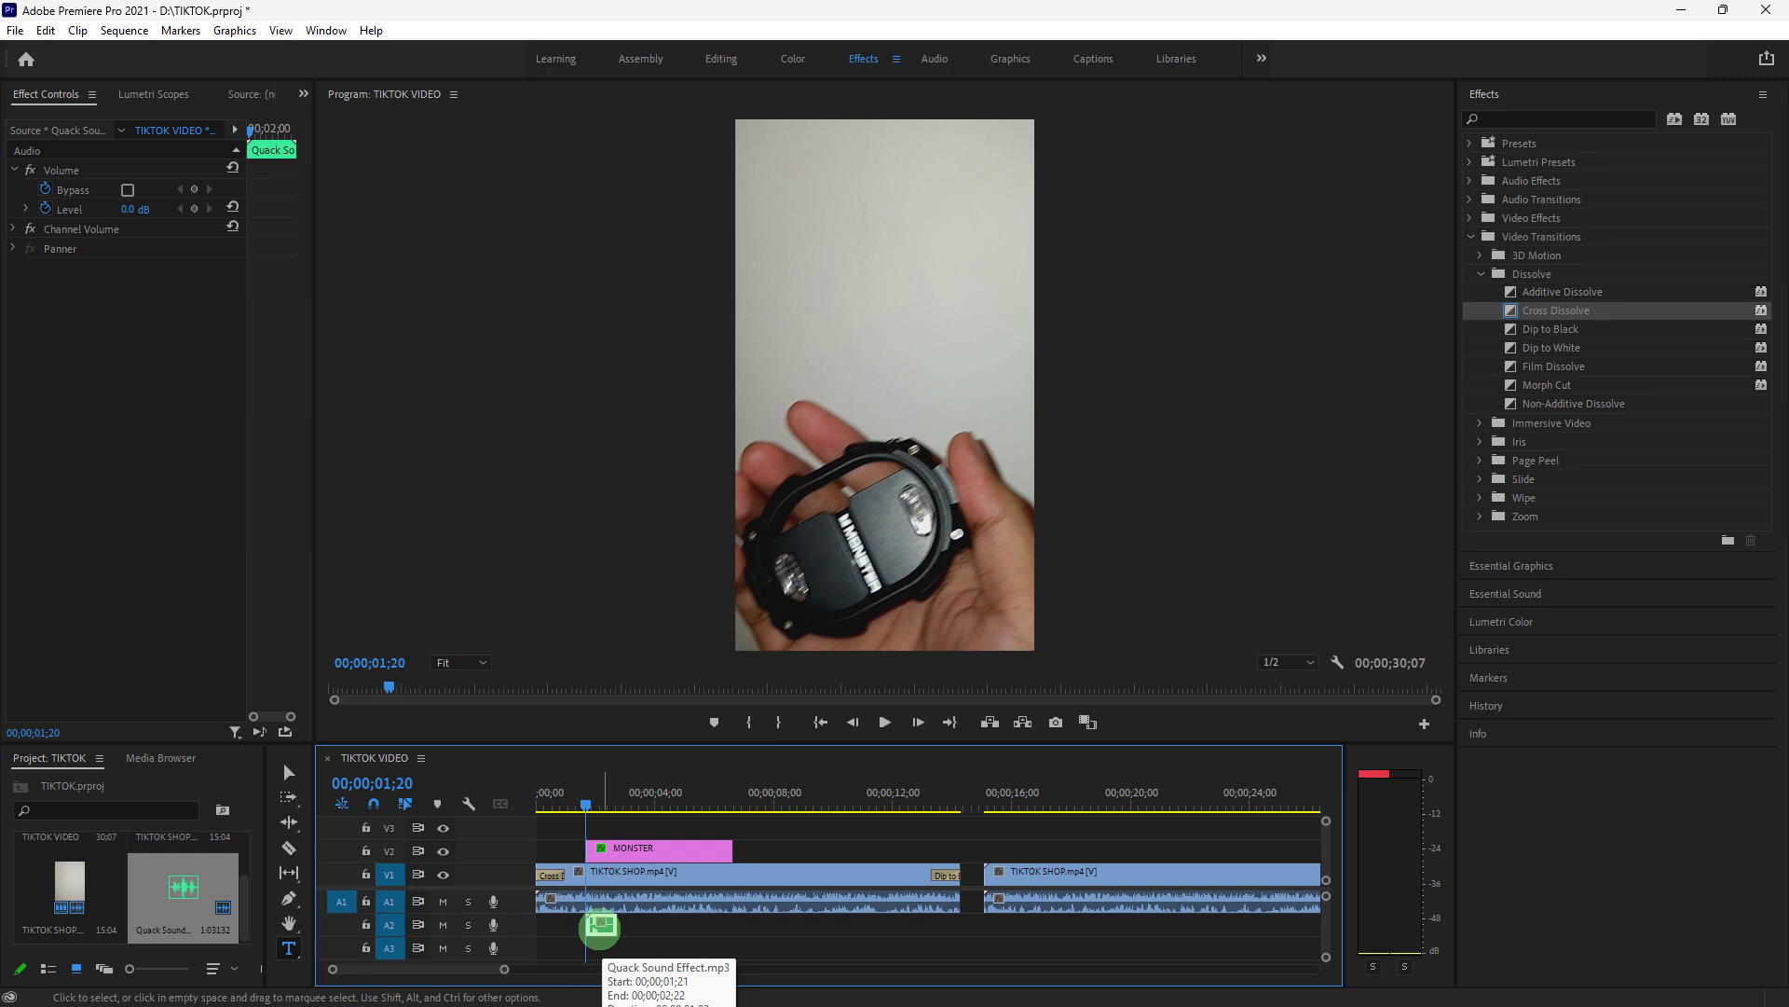
Step: Open the Window menu with Alt+W to reach Lumetri Color
{"action": "key", "text": "alt+w"}
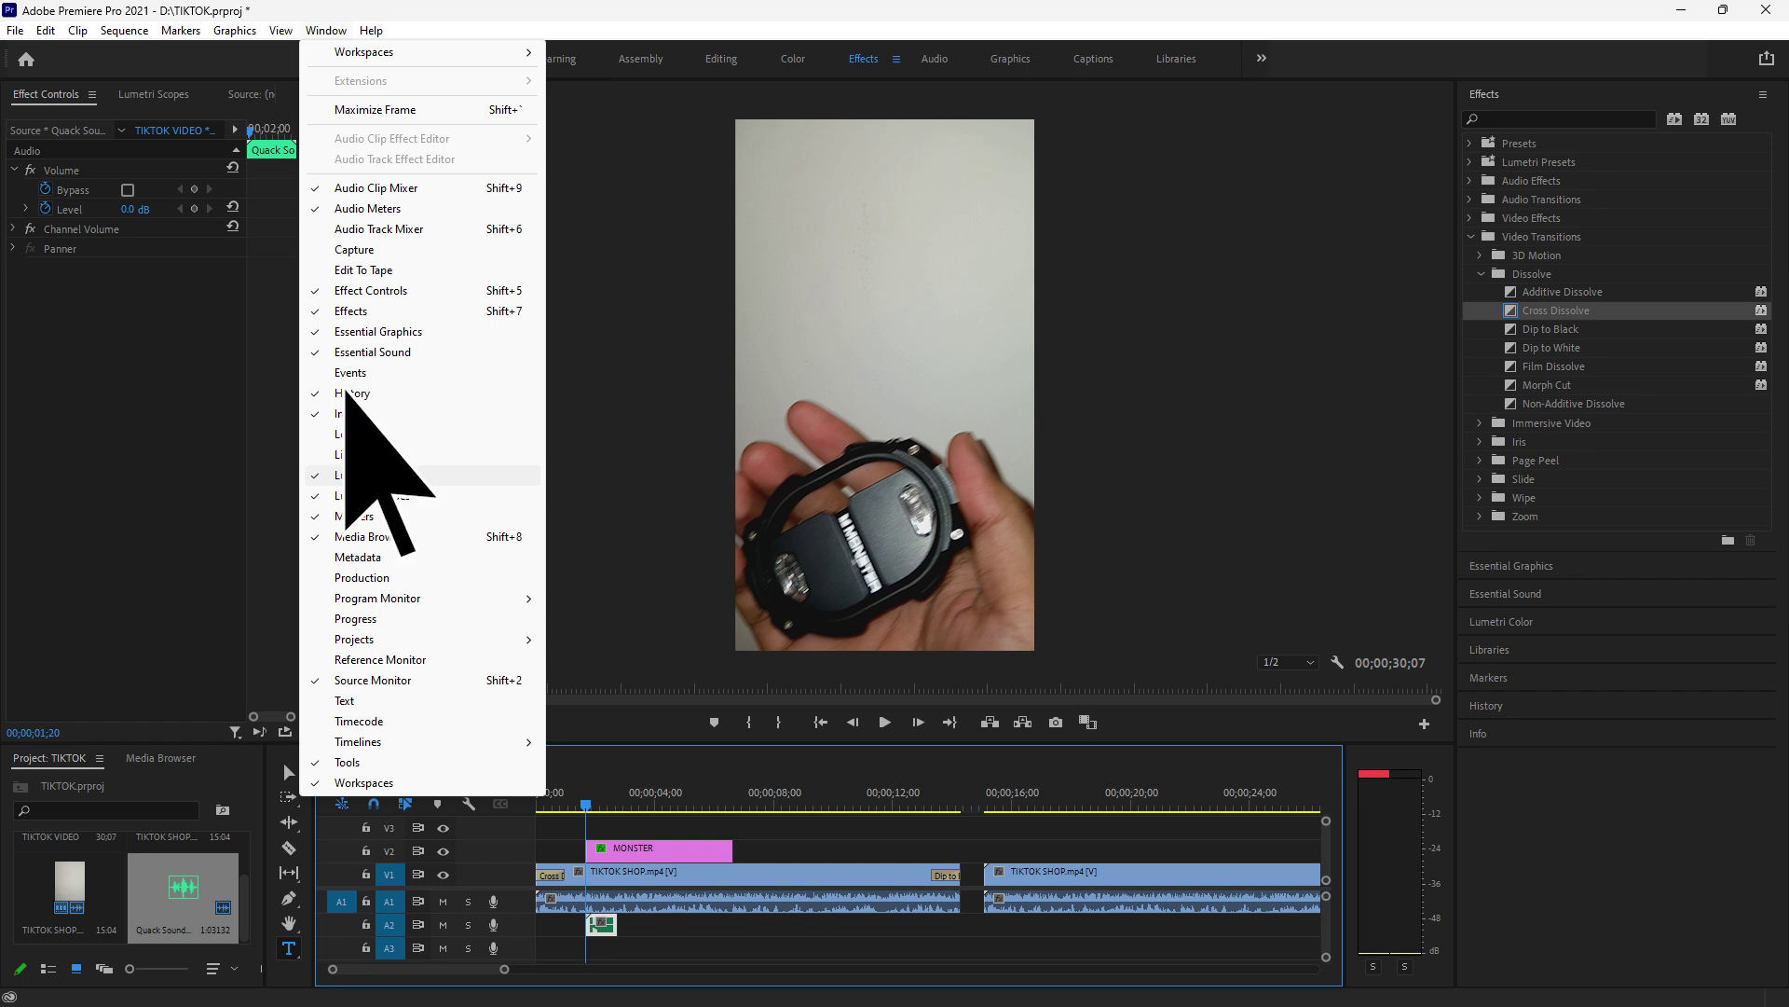
Step: Open Lumetri Color for the first TIKTOK SHOP.mp4 clip and expand its Creative section
{"action": "left_click", "coordinate": [369, 474]}
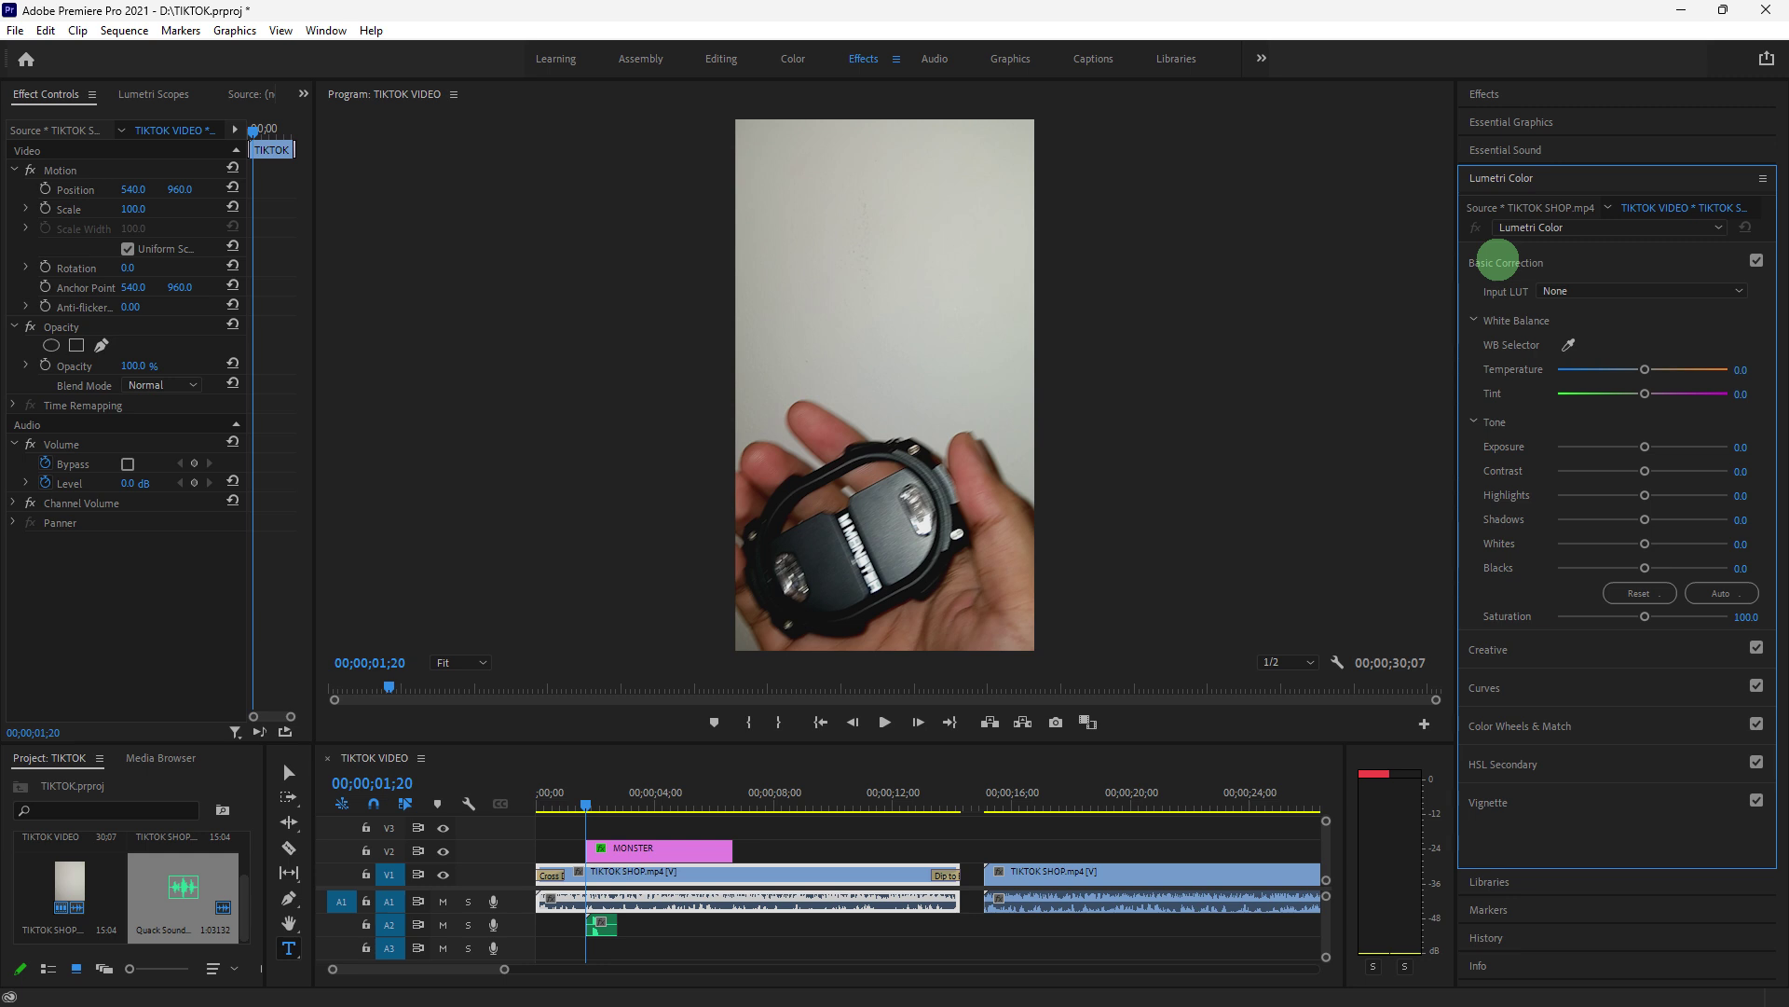
{"action": "left_click", "coordinate": [1498, 262]}
{"action": "left_click", "coordinate": [1487, 301]}
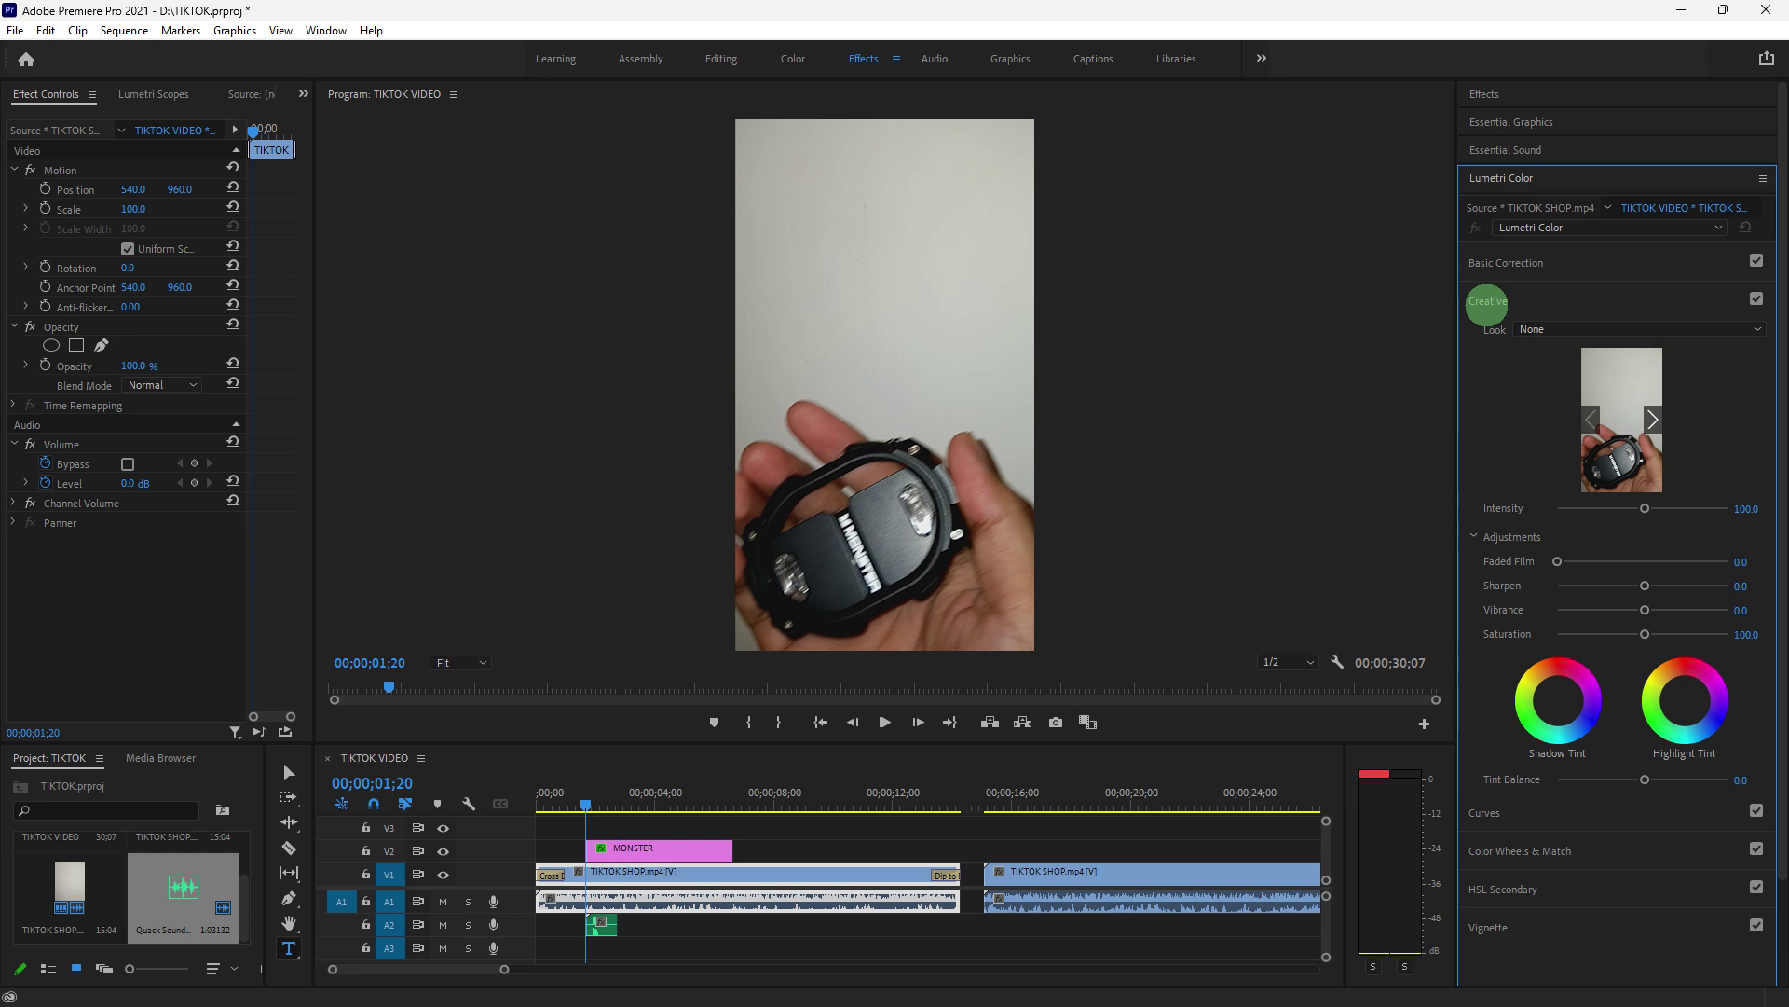
Step: Expand the Lumetri RGB and Hue Saturation curves, then bring up the File menu's Export options
{"action": "left_click", "coordinate": [1485, 339]}
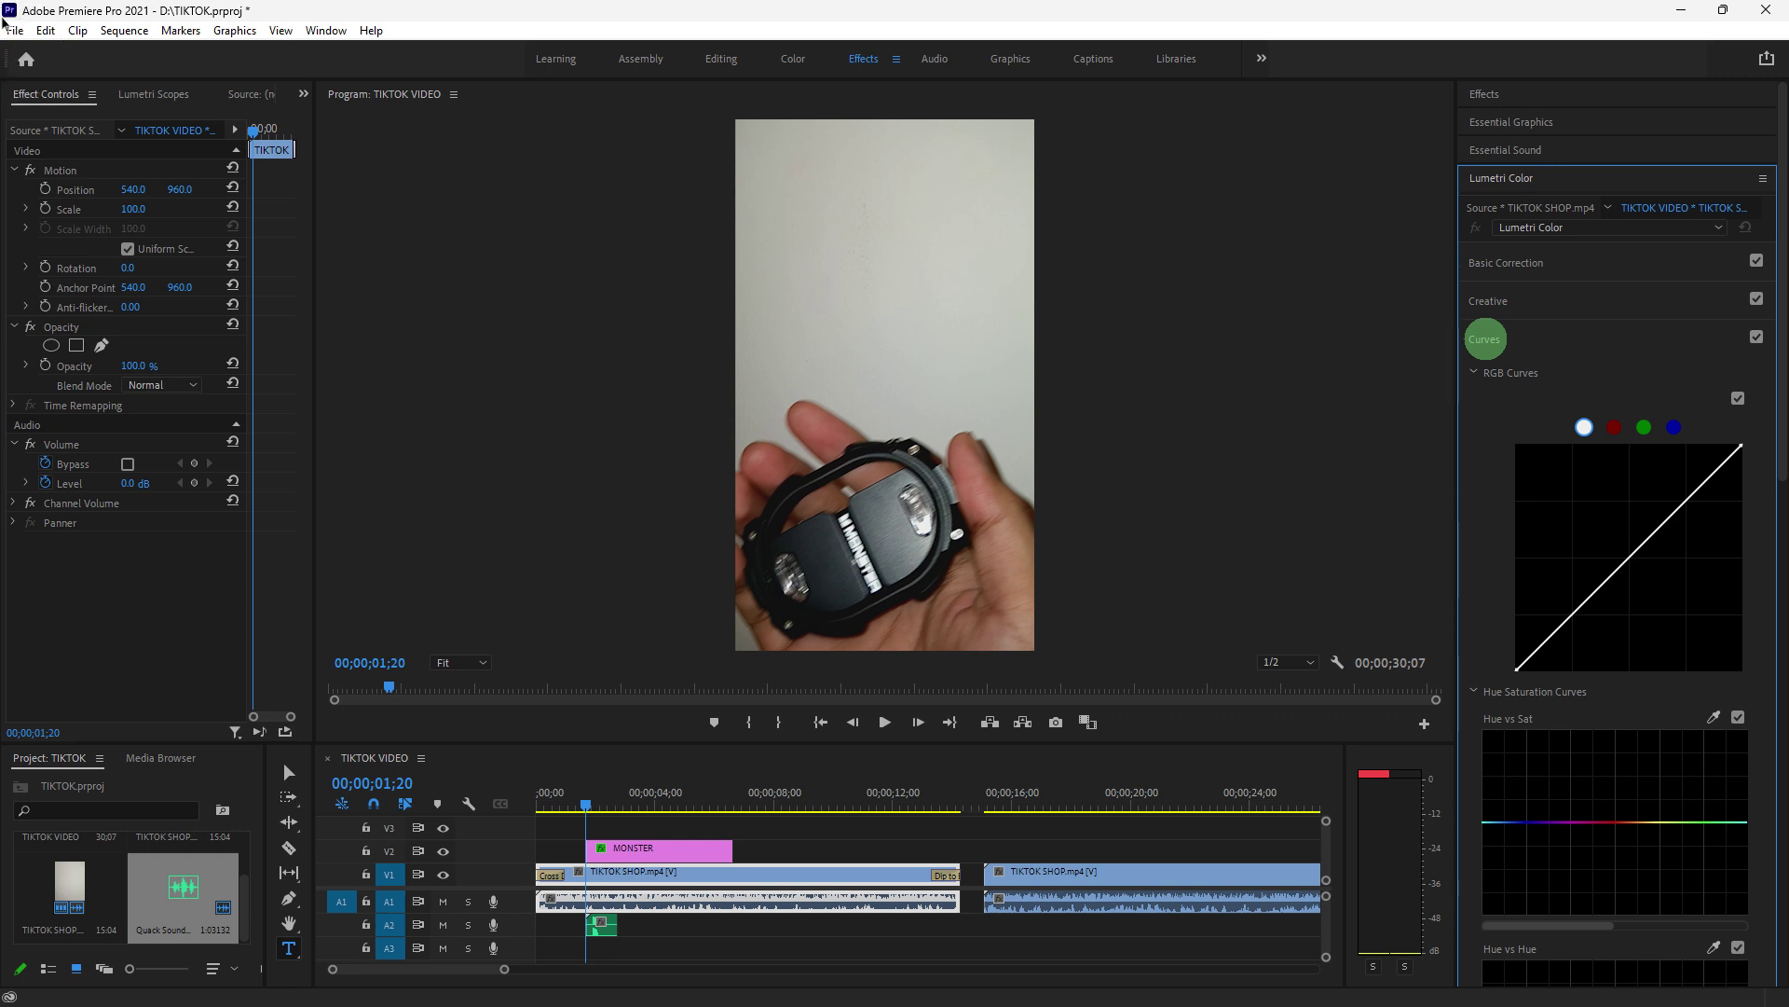
{"action": "left_click", "coordinate": [15, 30]}
{"action": "mouse_move", "coordinate": [149, 573]}
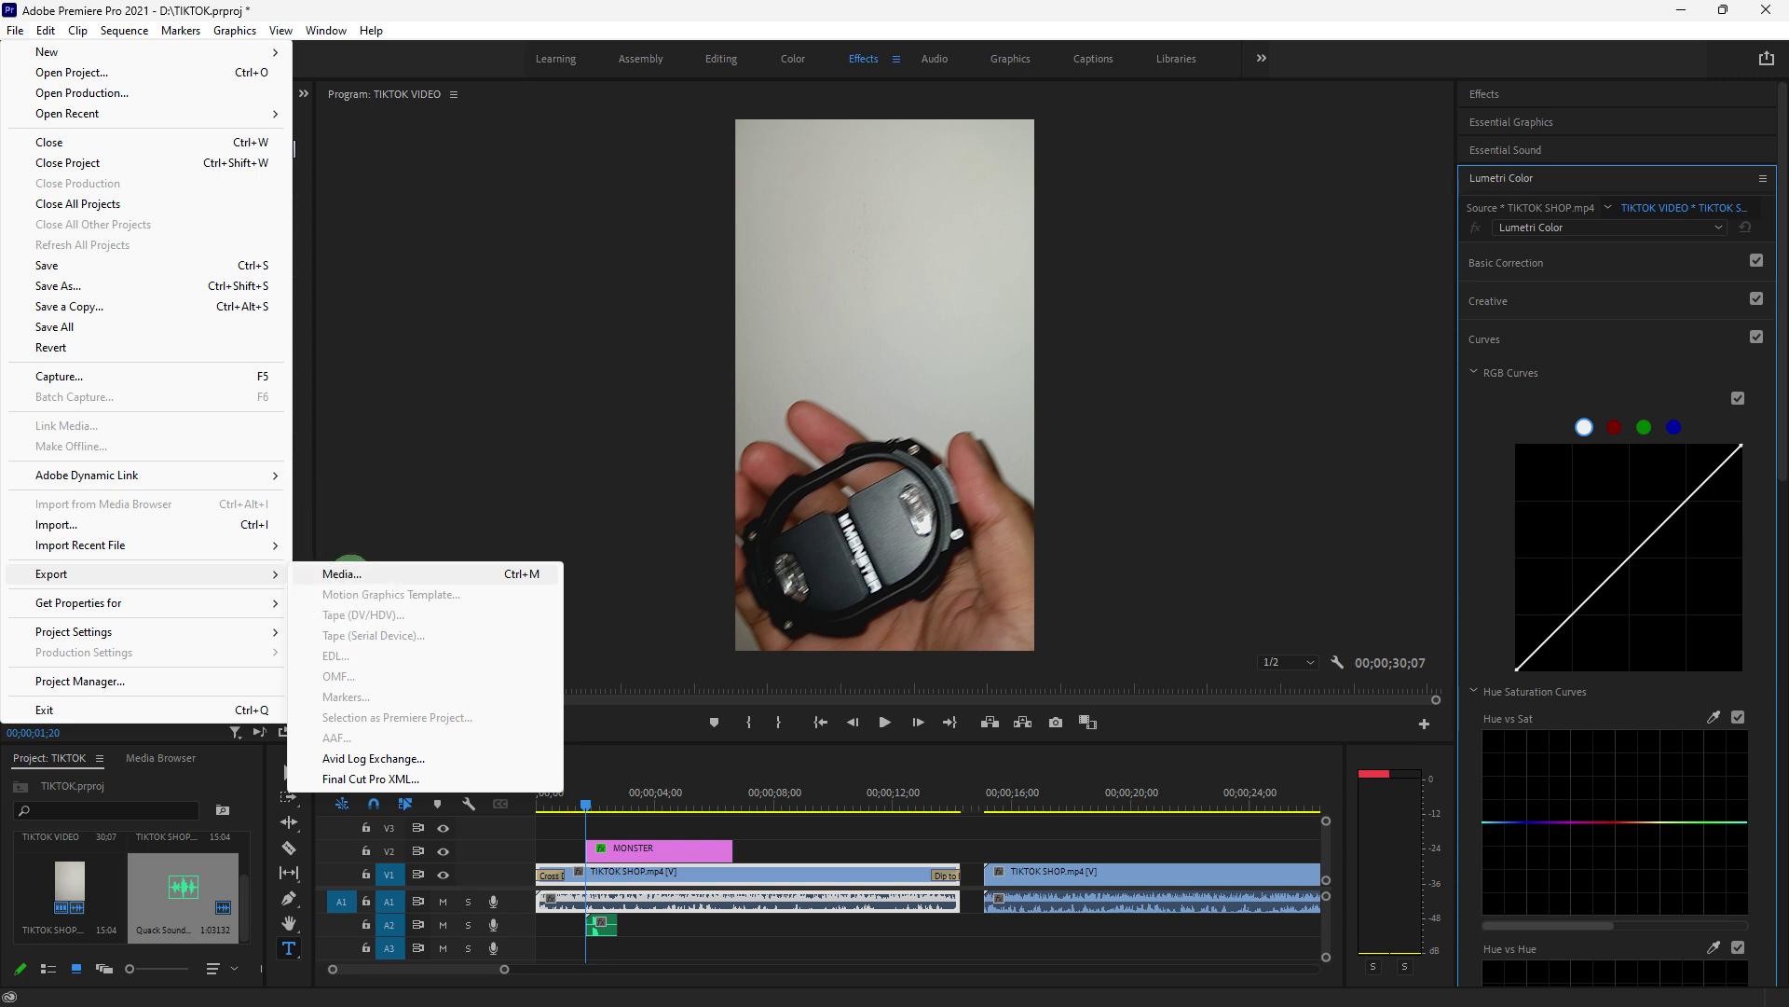
Step: Open the media export settings for the TIKTOK VIDEO sequence via File > Export > Media
{"action": "left_click", "coordinate": [343, 572]}
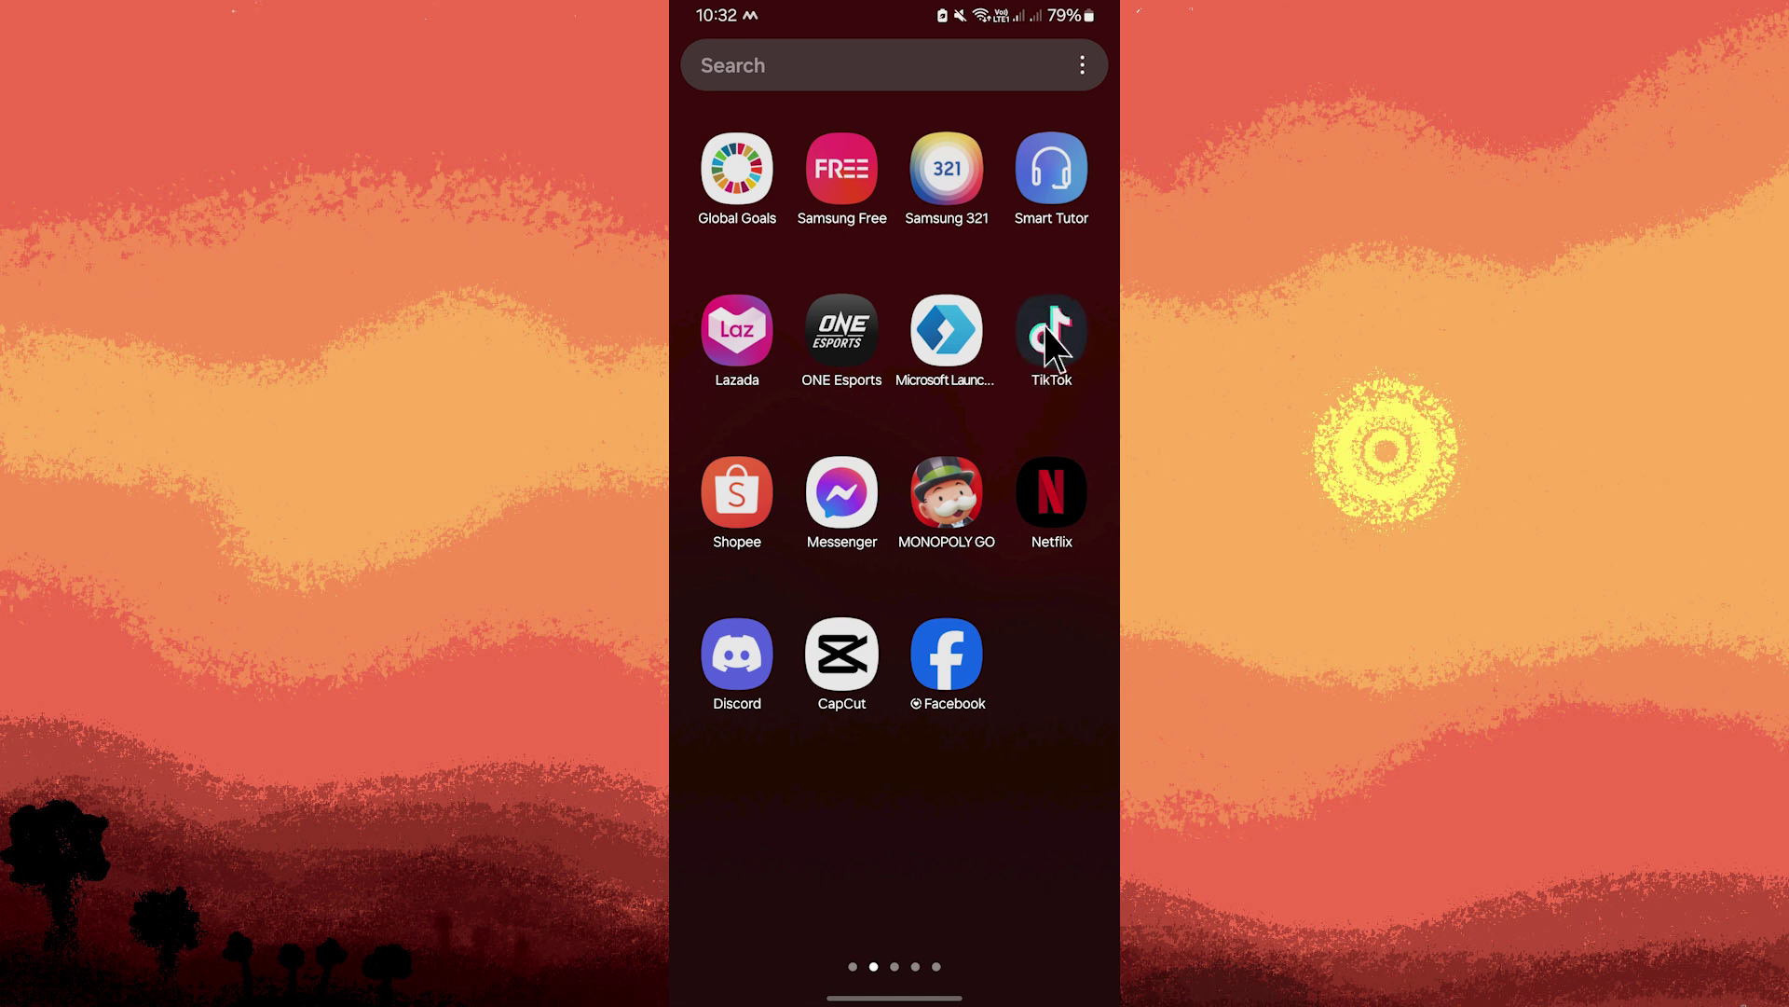
Step: Launch TikTok from the Android phone's app drawer
{"action": "left_click", "coordinate": [1051, 330]}
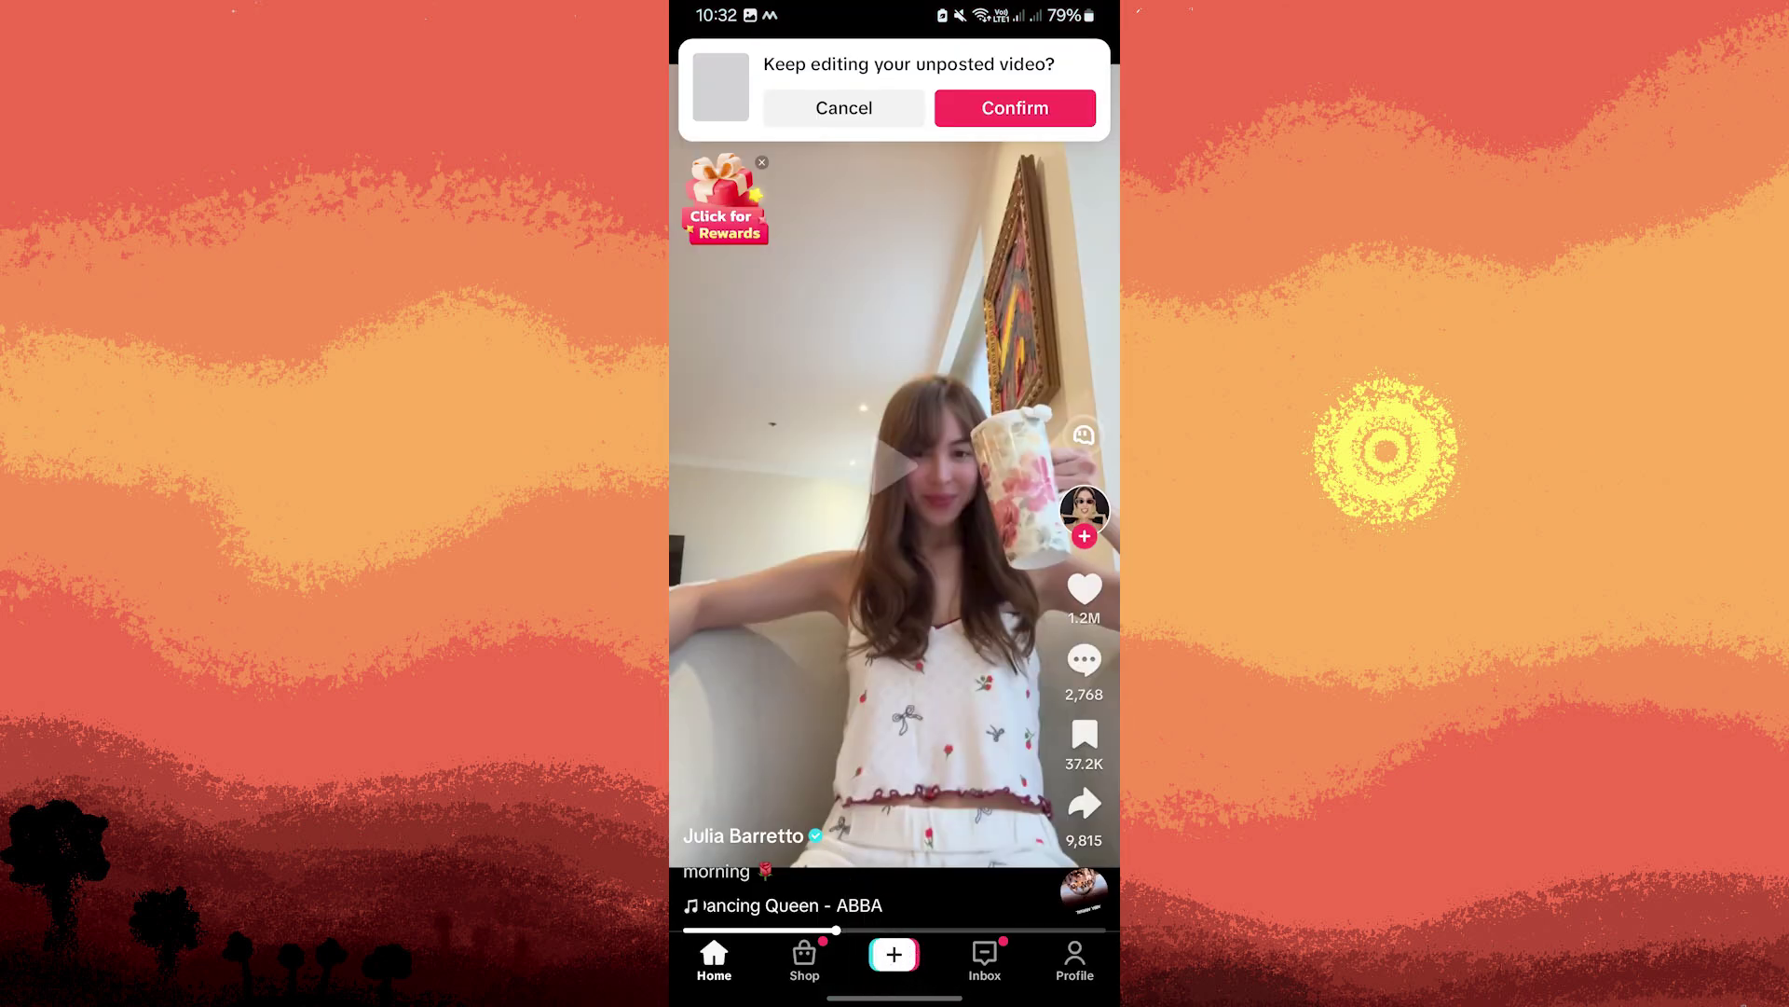
Step: Start a new post by uploading the 15-second MONSTER video from the phone's gallery
{"action": "left_click", "coordinate": [893, 955]}
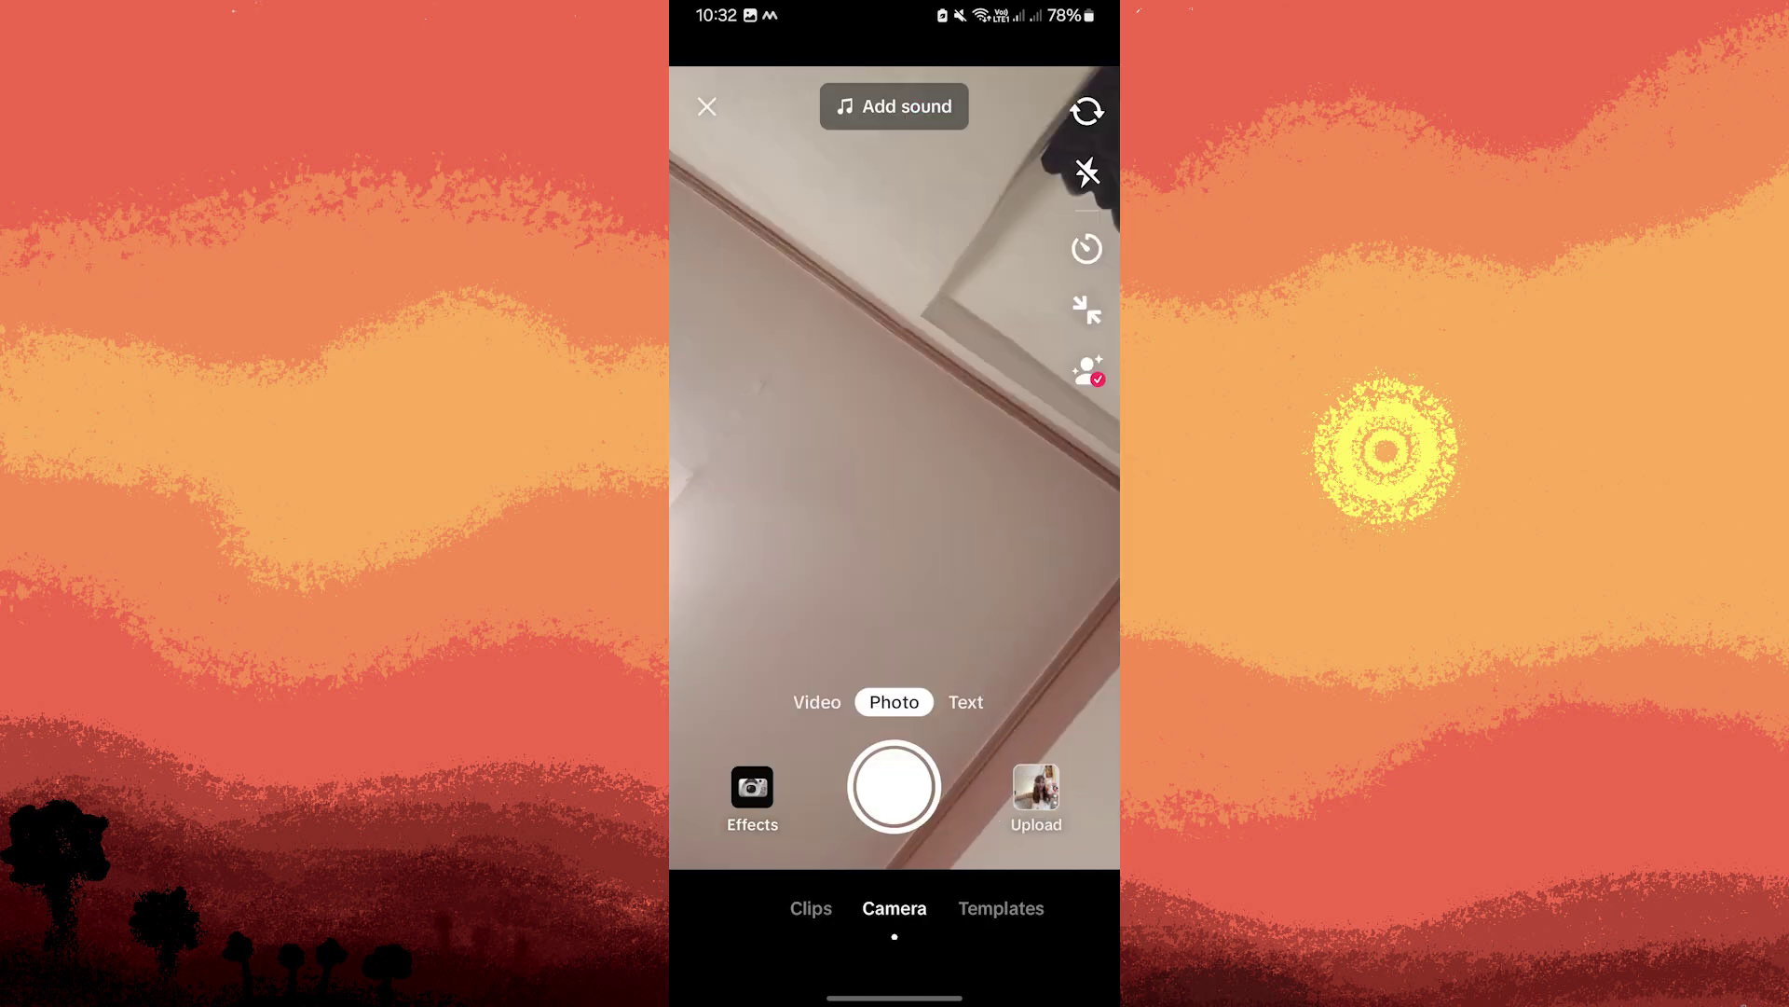
{"action": "left_click", "coordinate": [1035, 792]}
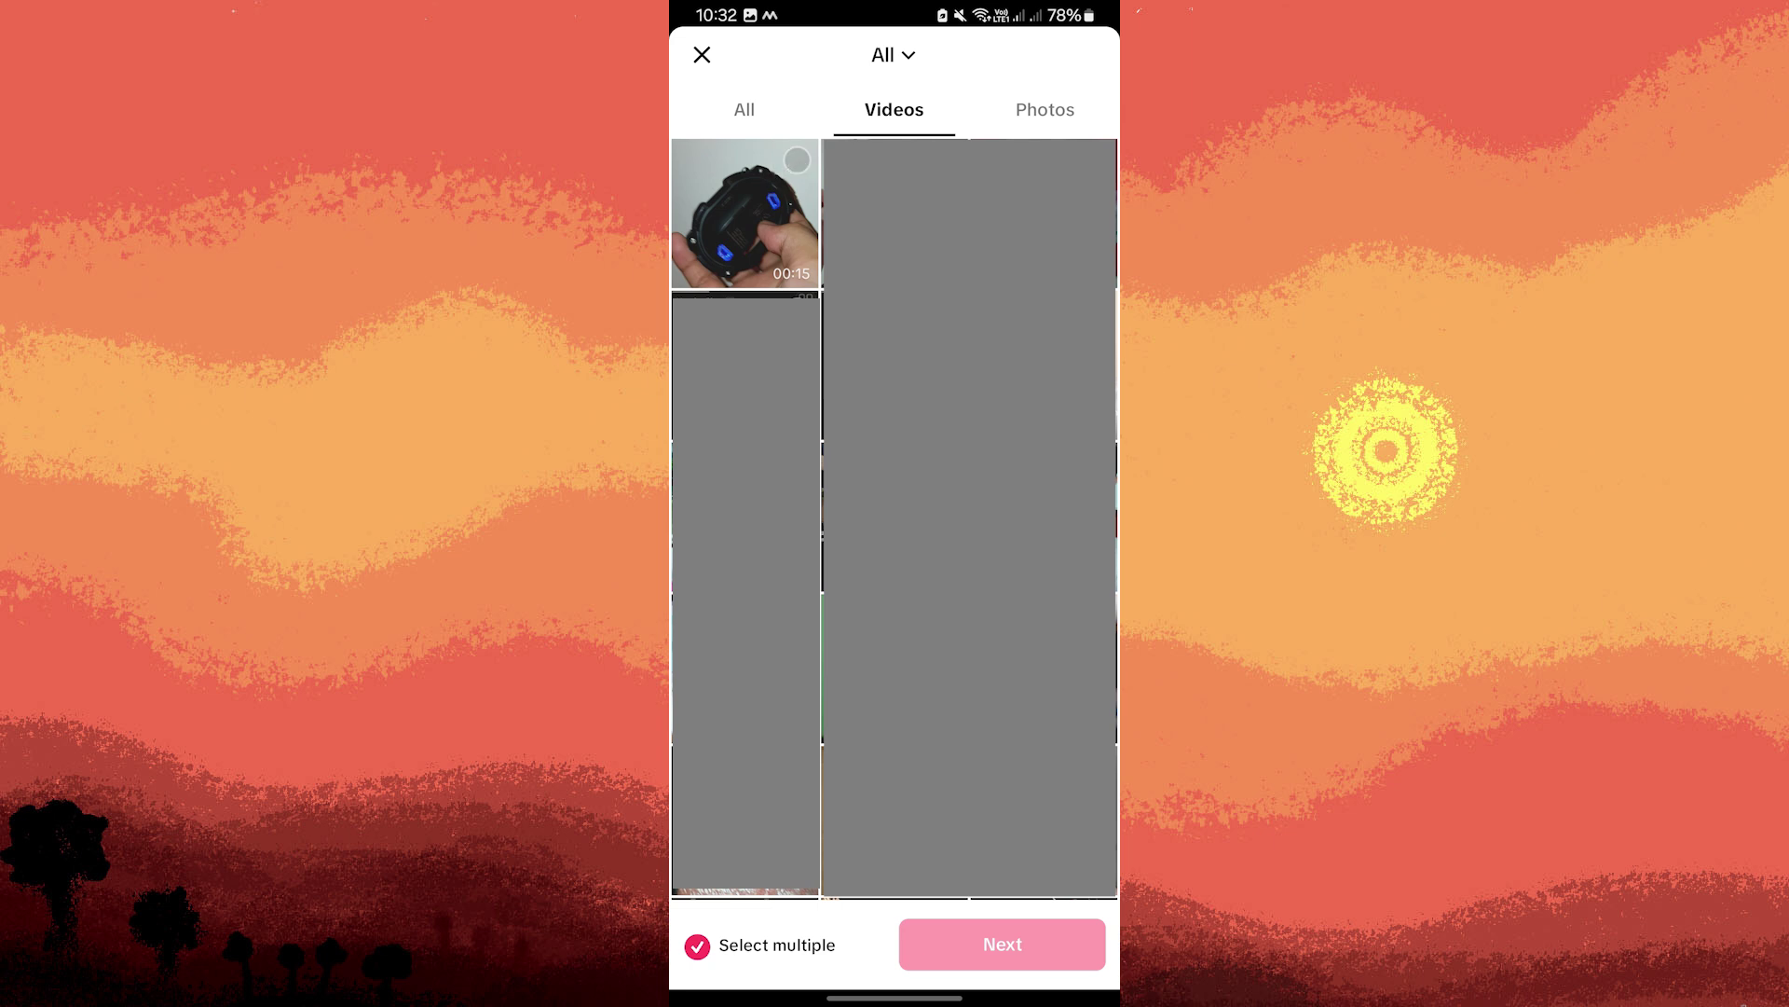
{"action": "left_click", "coordinate": [797, 160]}
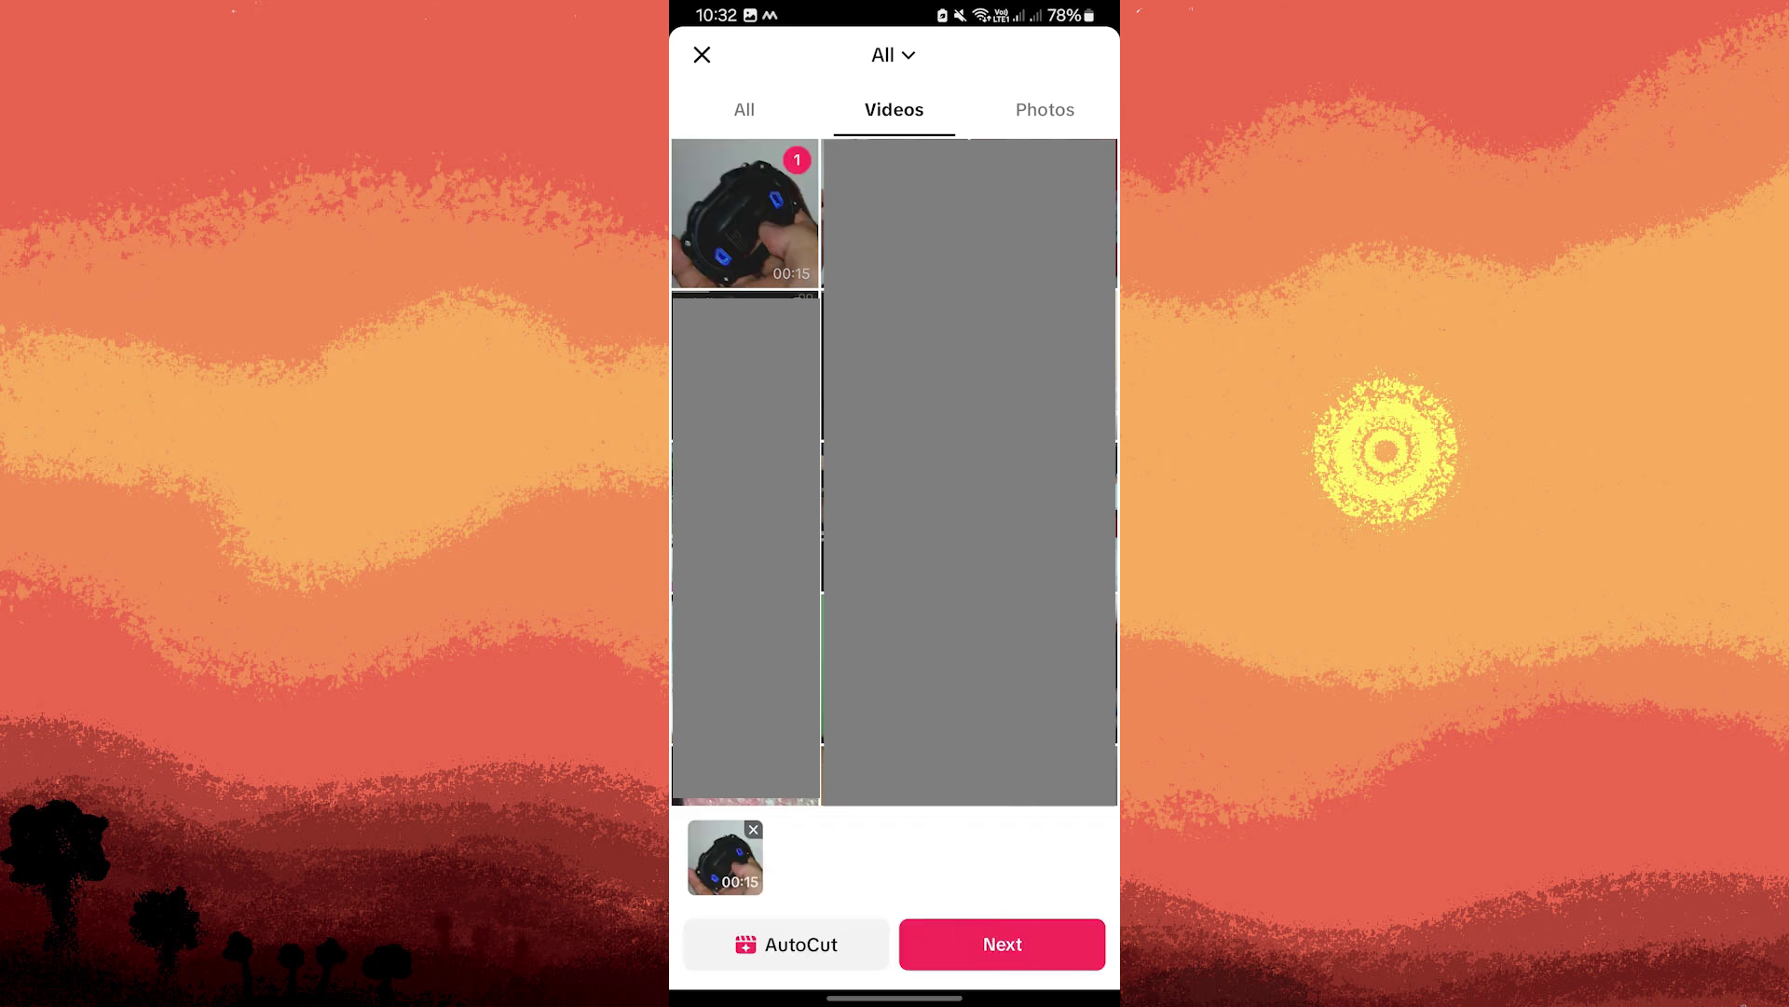
{"action": "left_click", "coordinate": [1002, 945]}
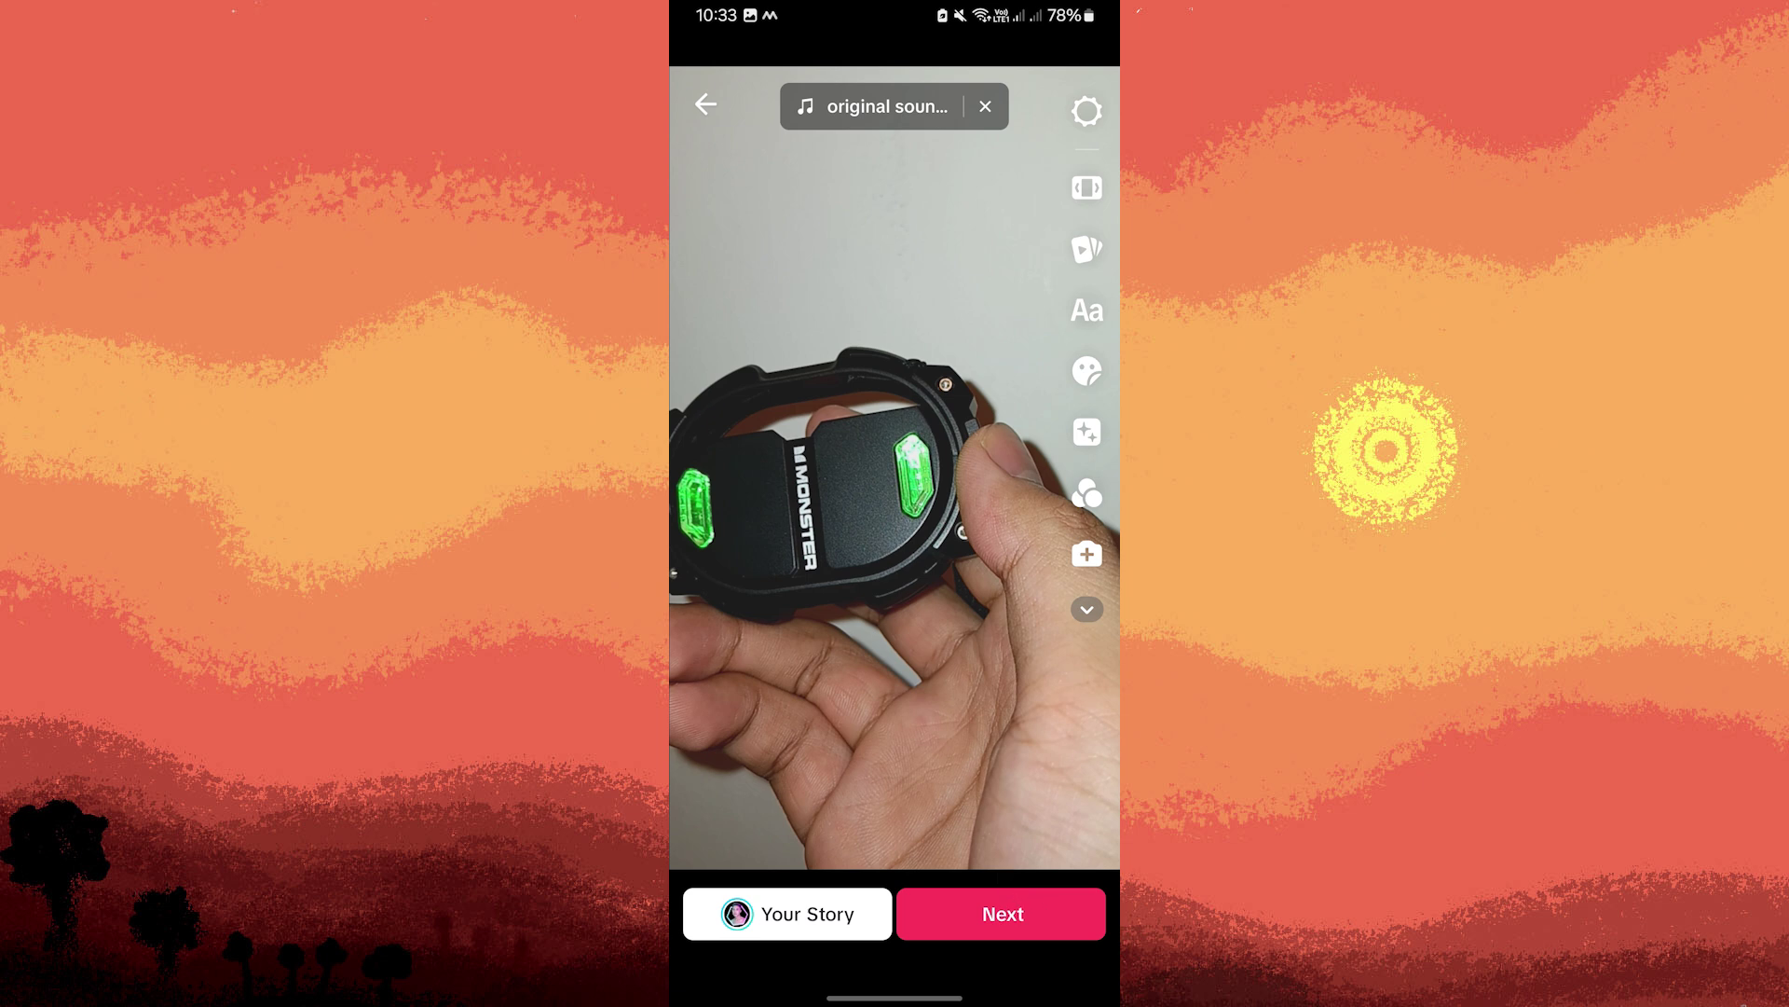
Step: Advance the Monster video from the editor to its post details page
{"action": "left_click", "coordinate": [1002, 913]}
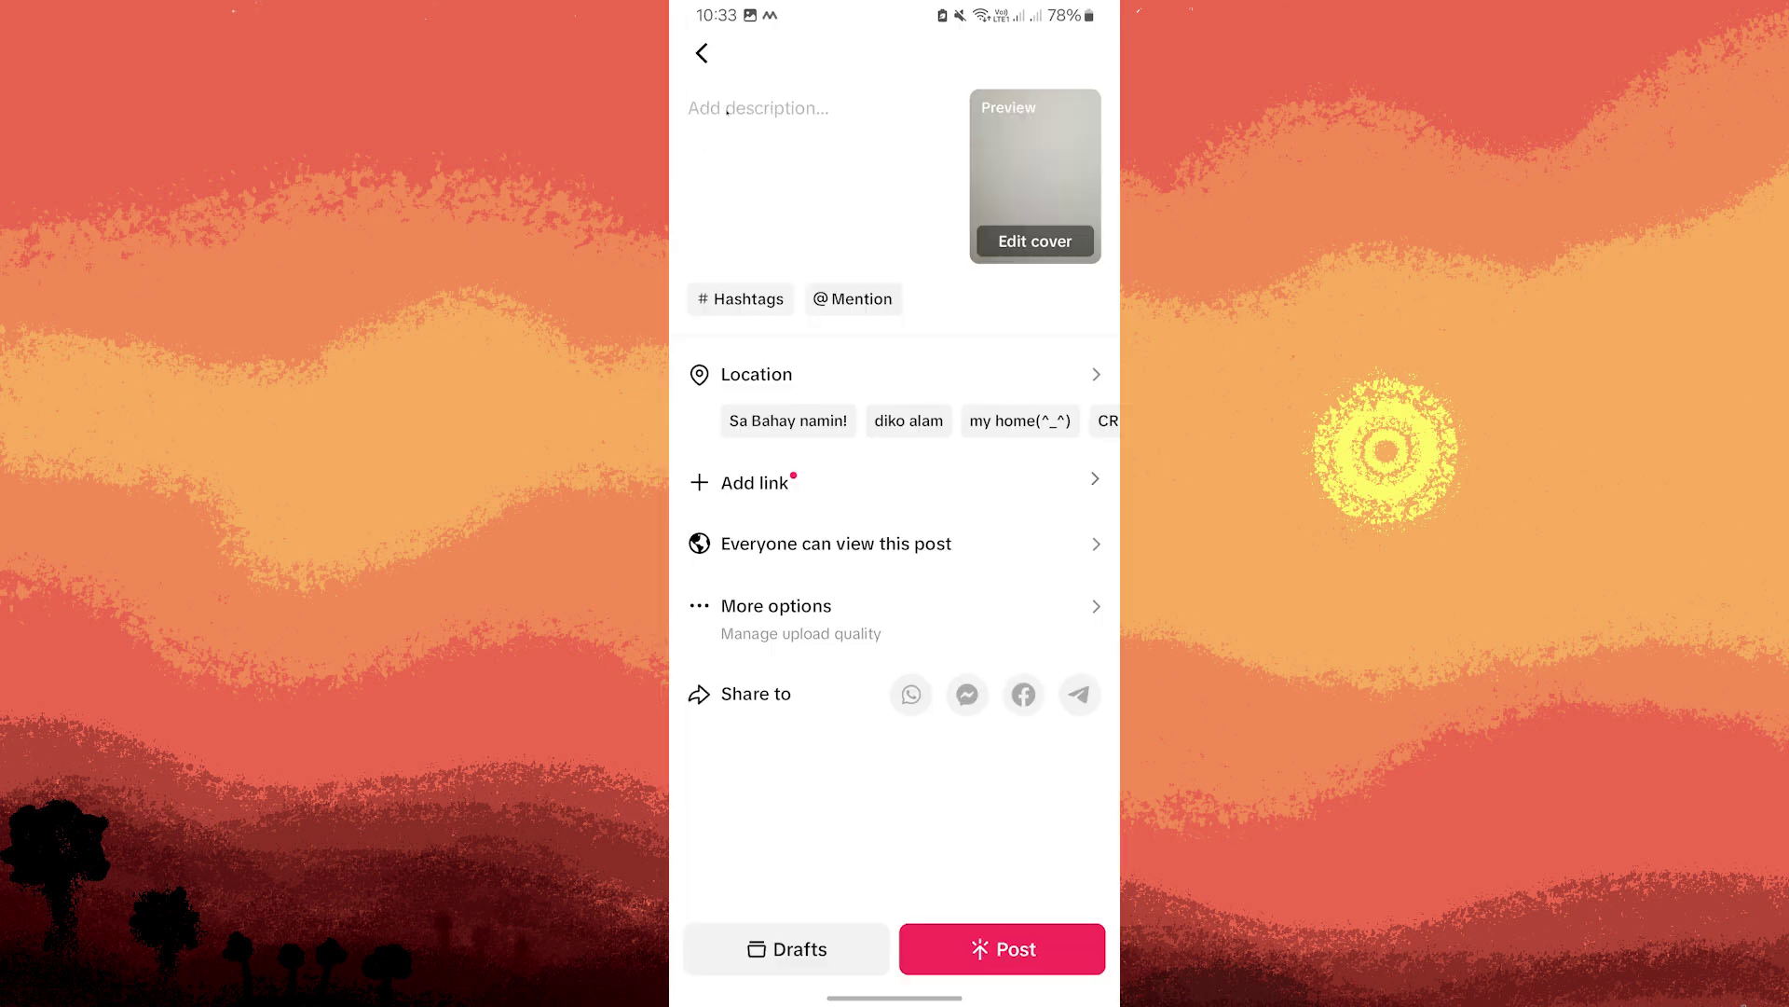